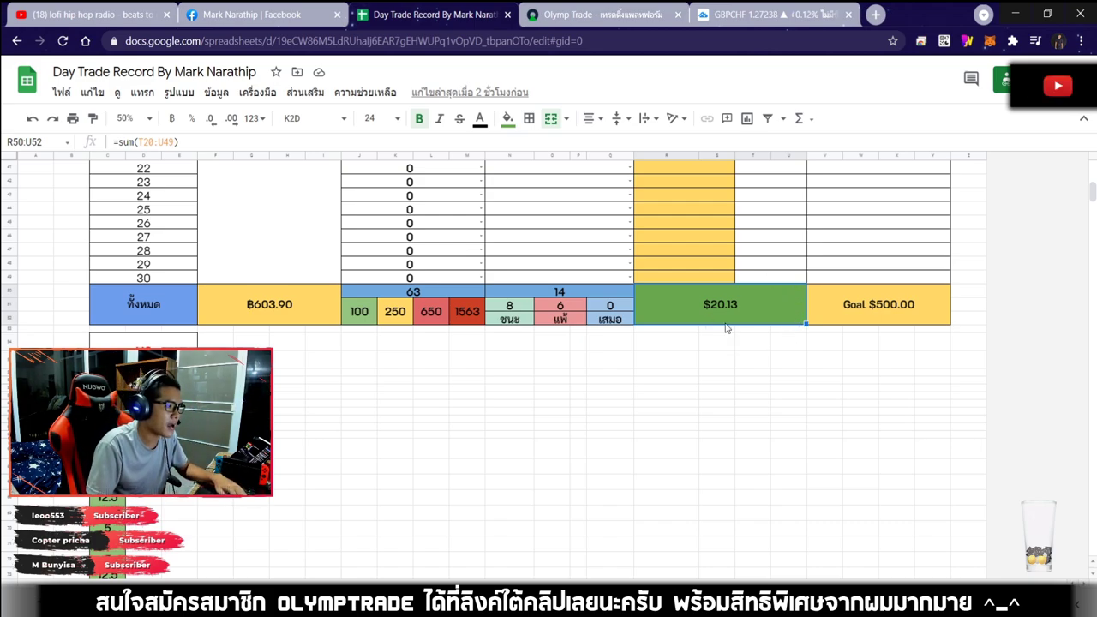
Step: Examine the balance chart, individual trades and totals row in the Day Trade Record spreadsheet, glancing at the Olymp Trade chart in between
scroll(725, 327, up, 5)
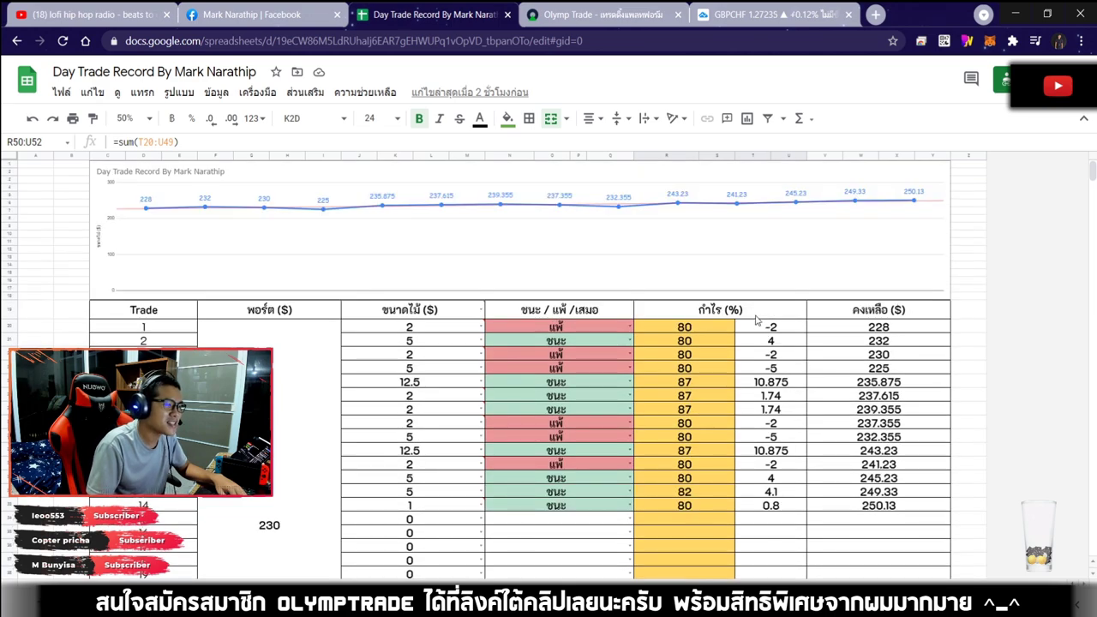
scroll(752, 316, down, 5)
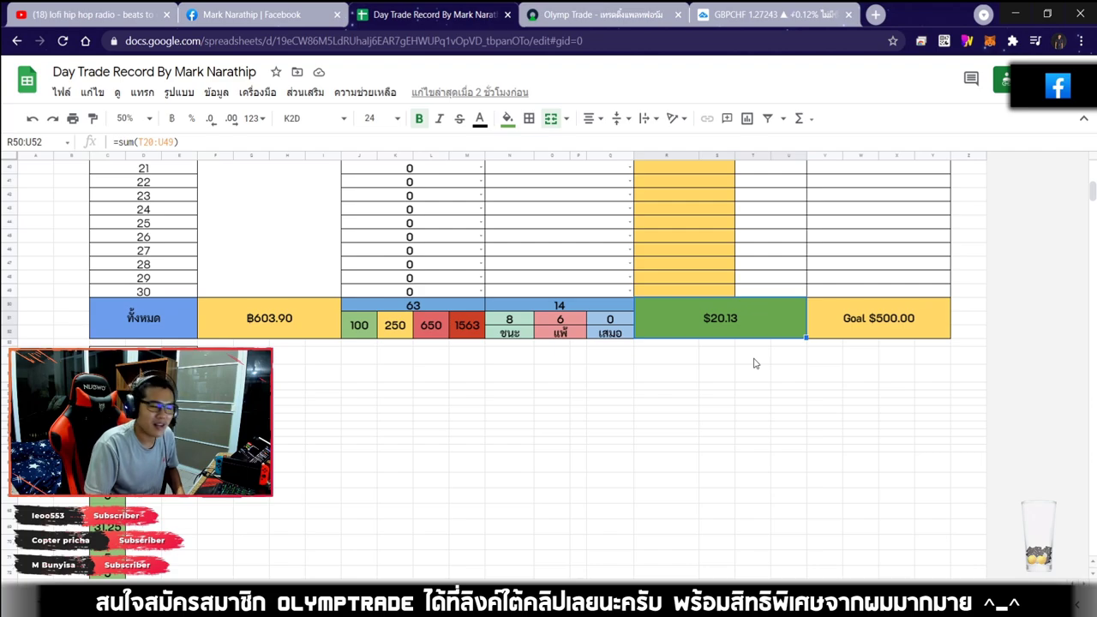
scroll(766, 362, up, 5)
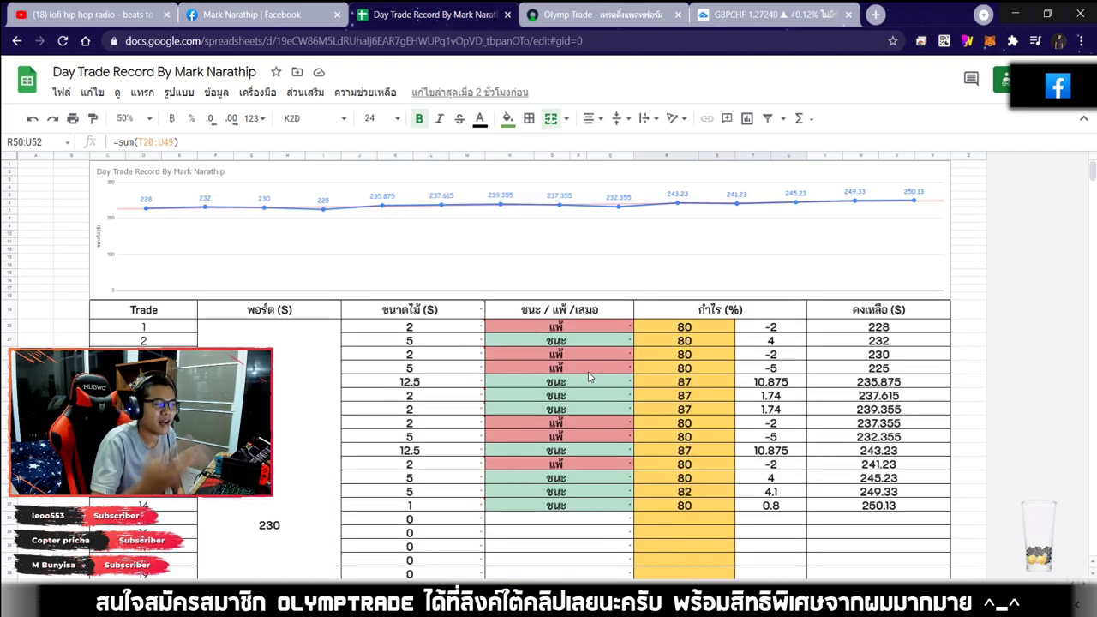
click(600, 14)
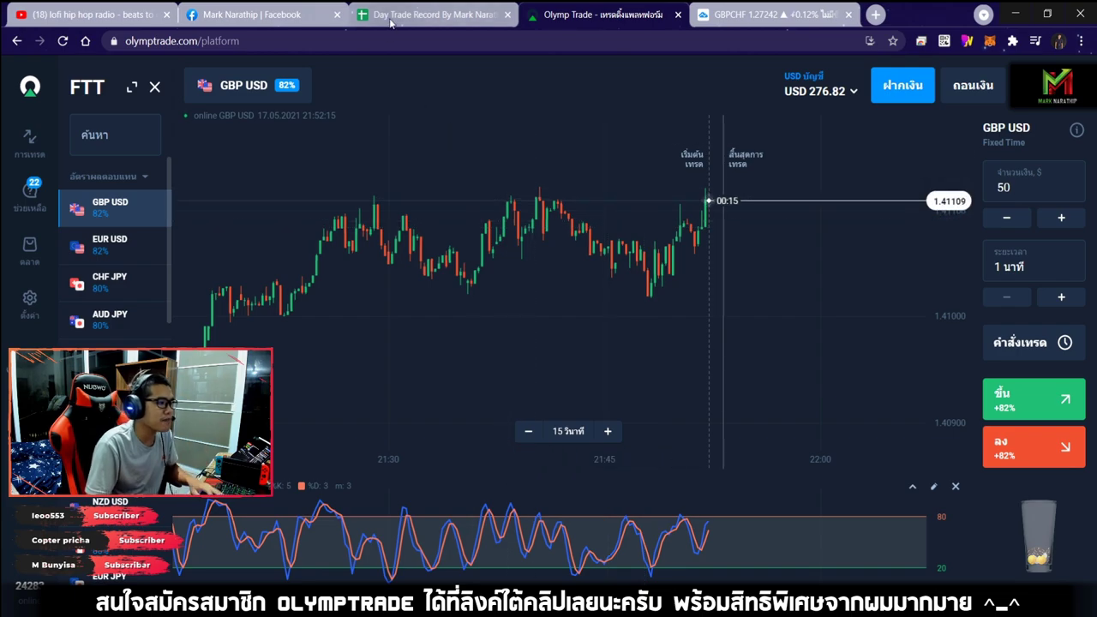
click(433, 14)
scroll(767, 234, down, 5)
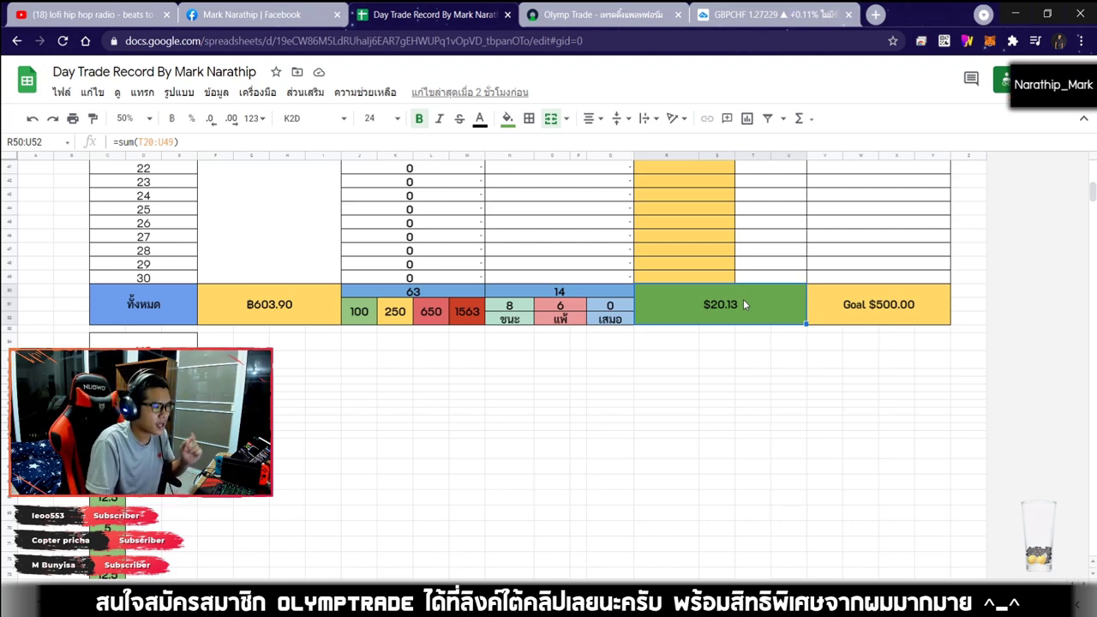
scroll(744, 303, up, 5)
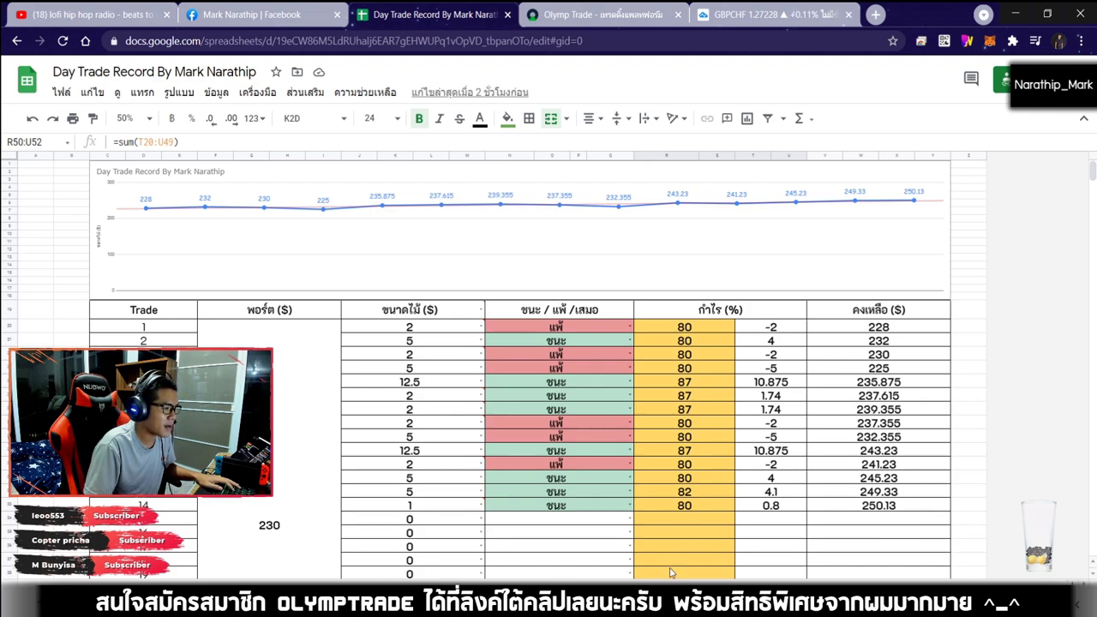
click(671, 538)
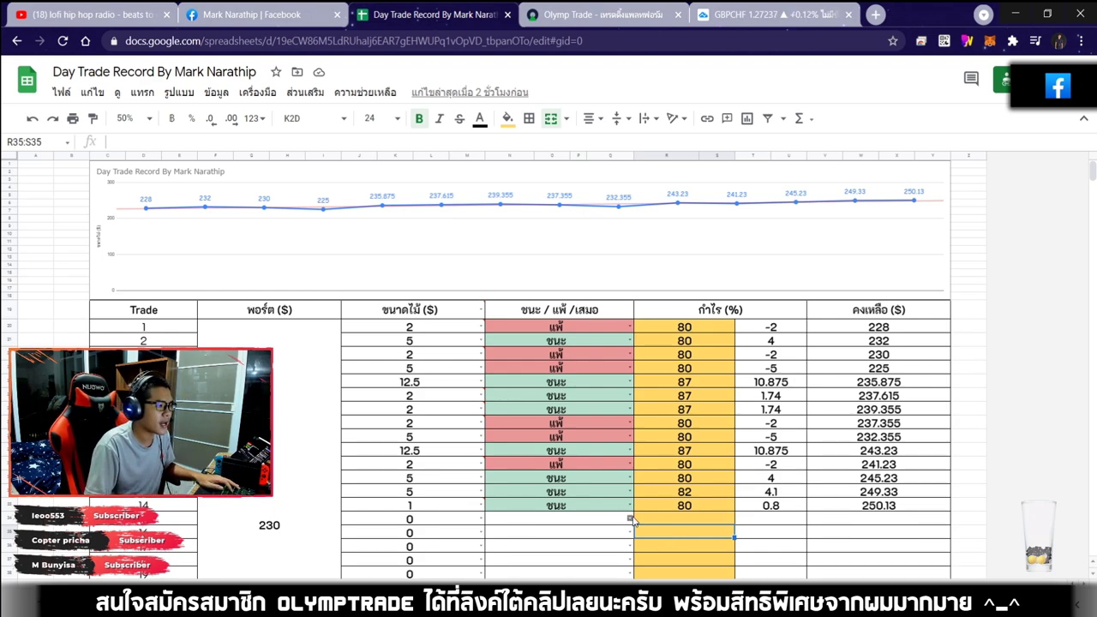
scroll(627, 508, down, 5)
click(721, 452)
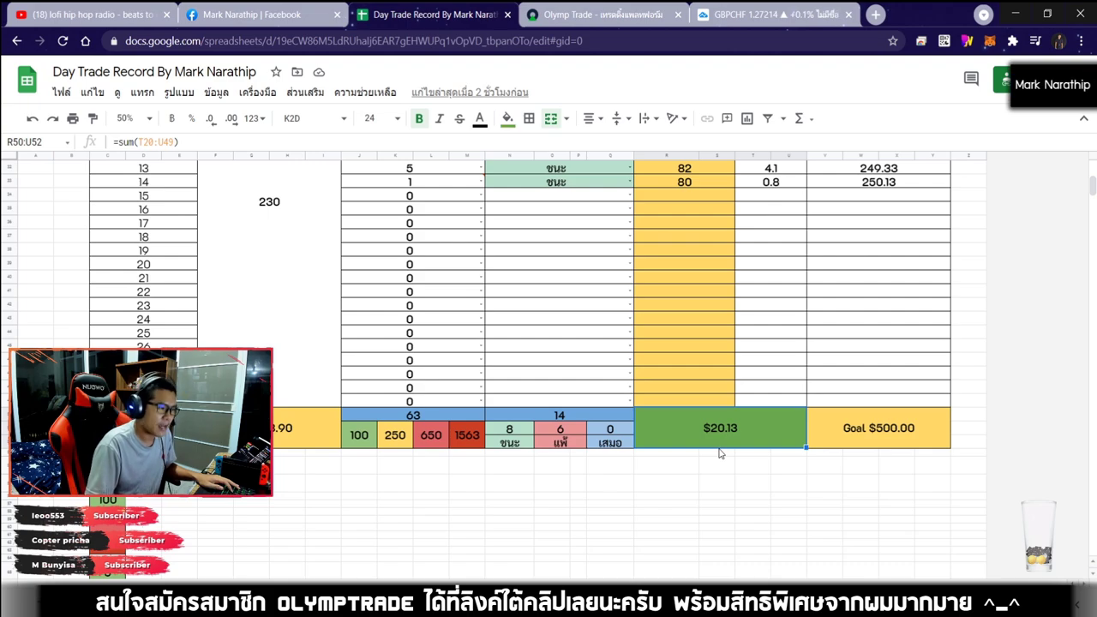
scroll(721, 452, down, 2)
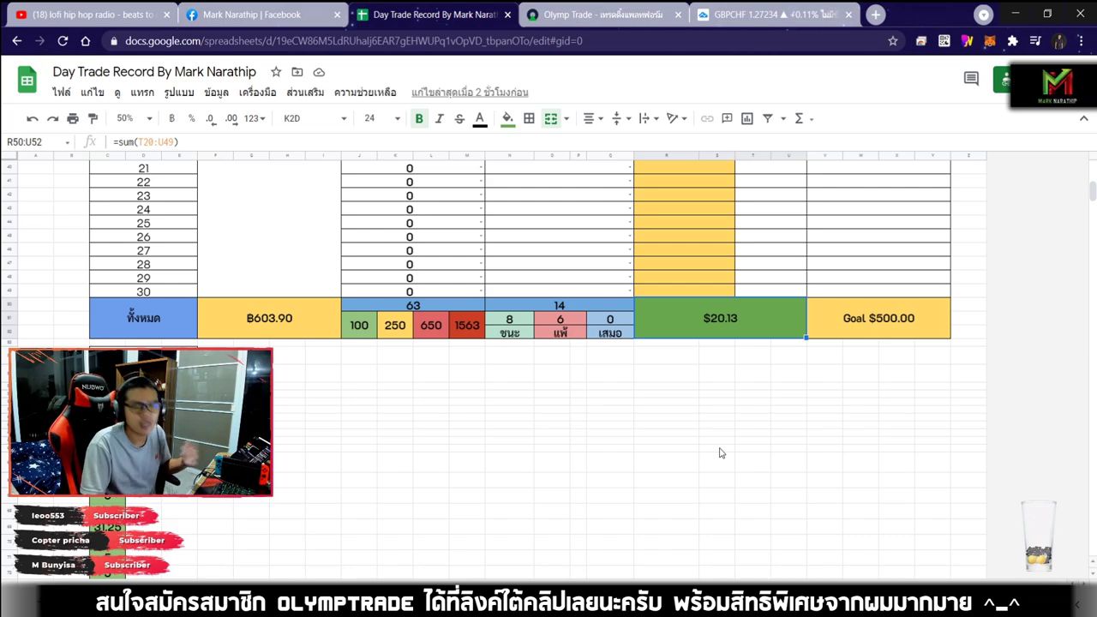
scroll(720, 452, up, 10)
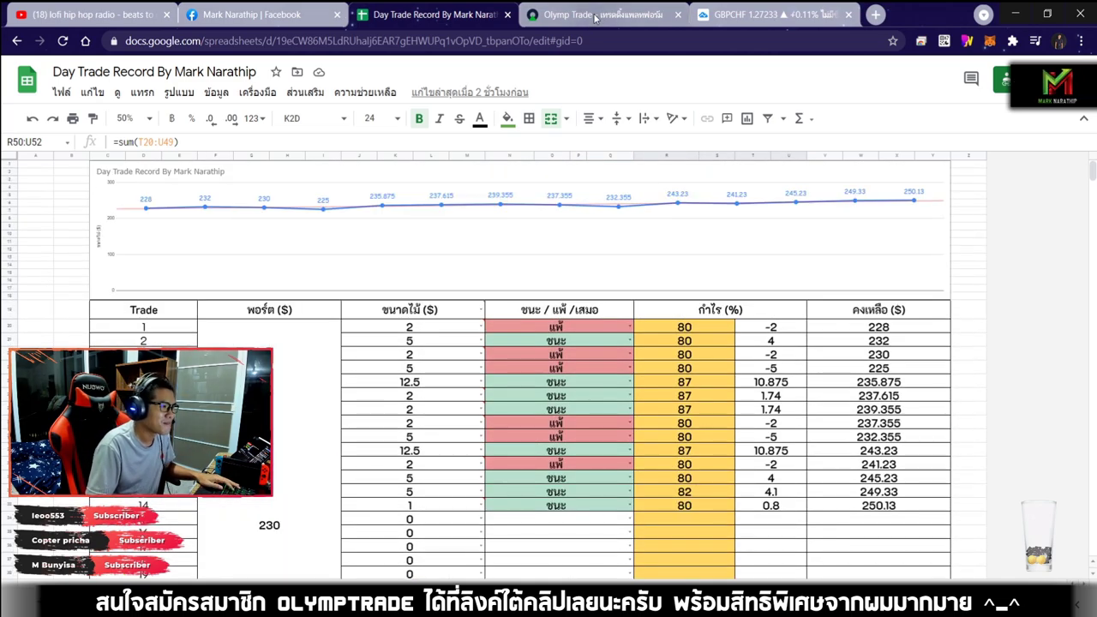
Step: On Olymp Trade, try a GBP USD trade amount of $10 and set it back to $50
click(596, 19)
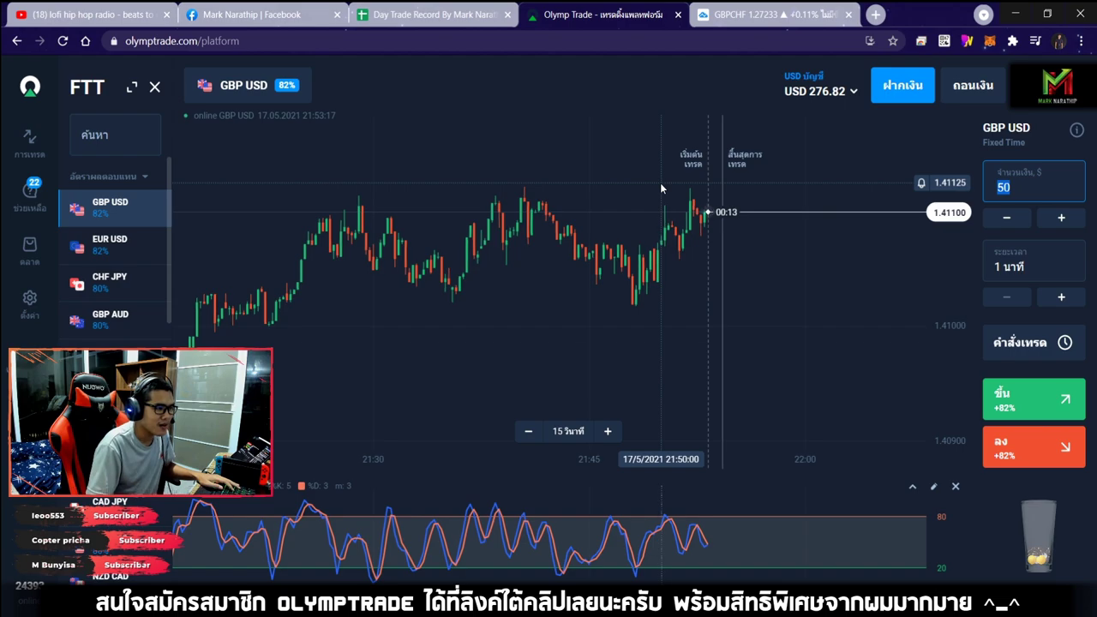
text(10)
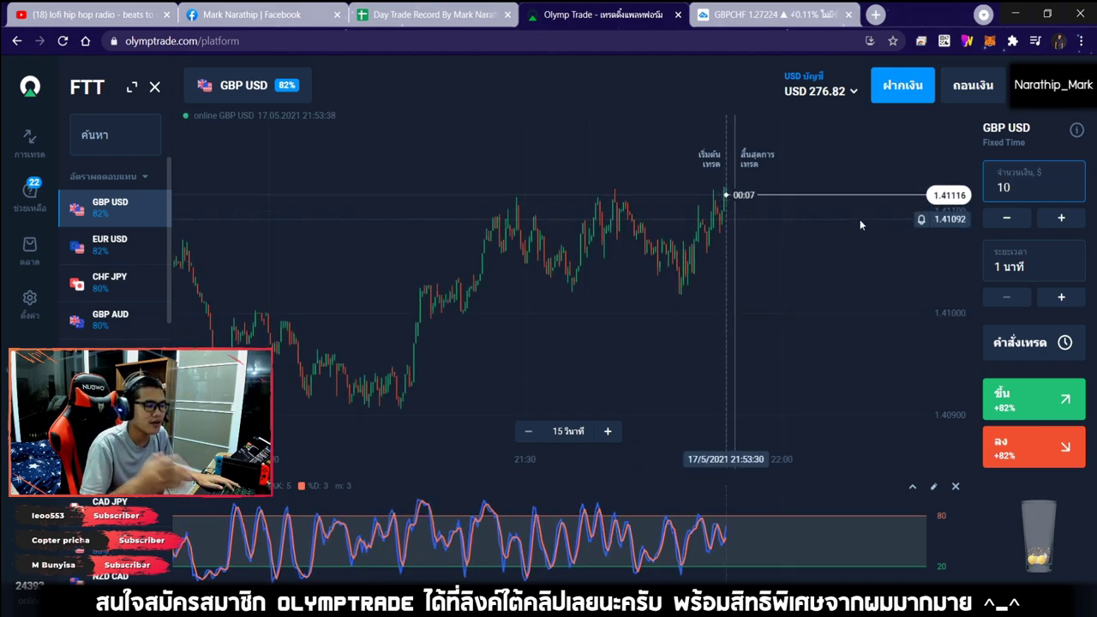
key(BackSpace)
key(BackSpace)
text(50)
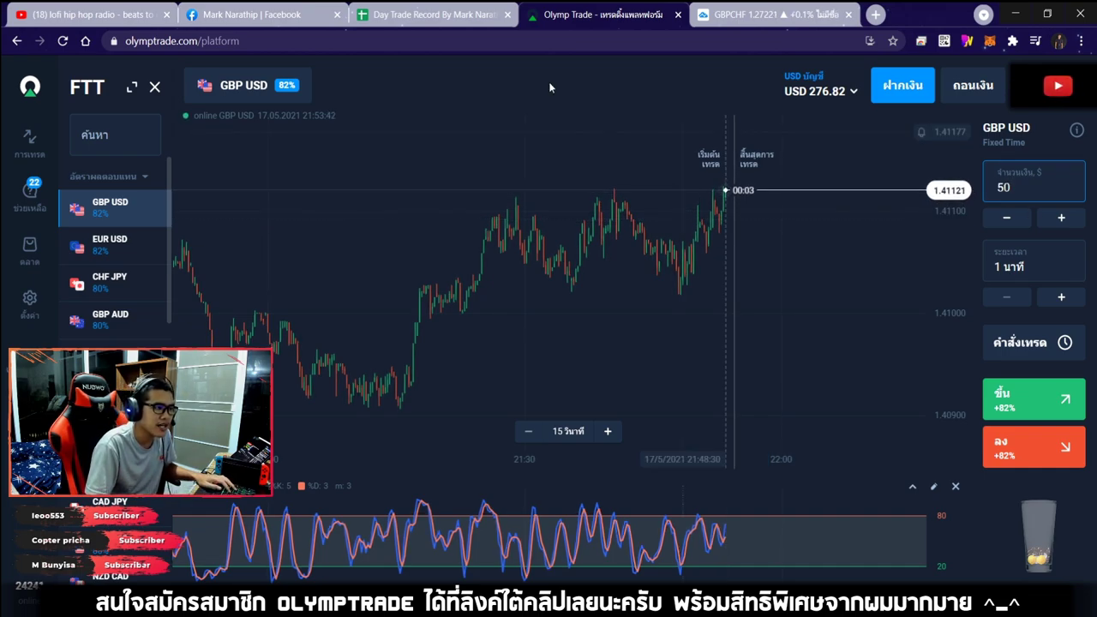
Step: Return to the Day Trade Record spreadsheet and check the overall profit in the totals row against the goal
click(420, 14)
scroll(647, 281, down, 6)
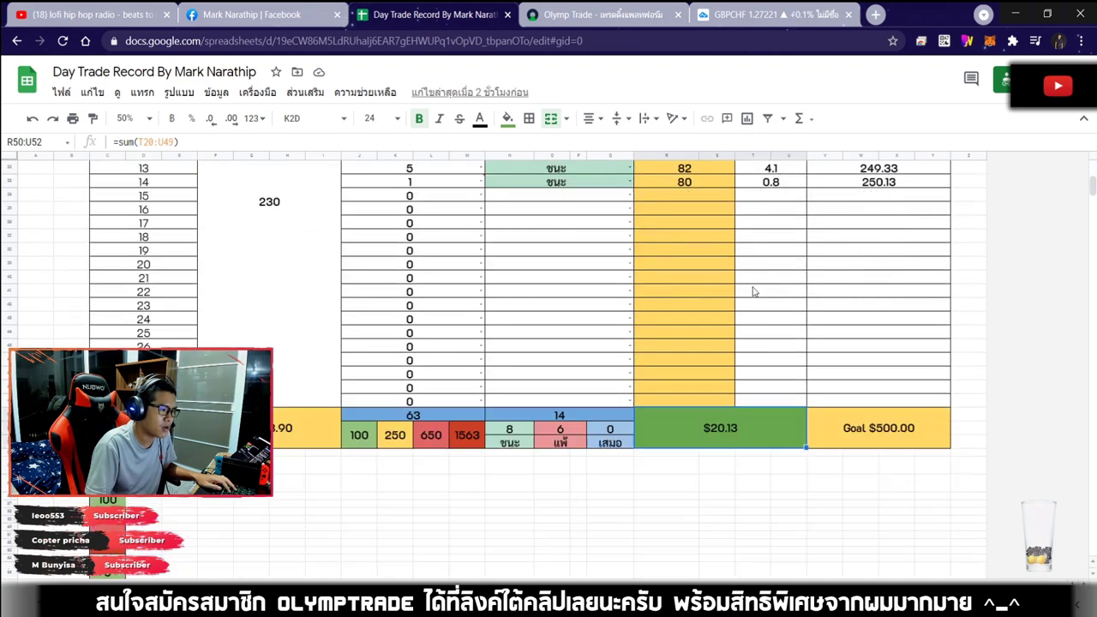
scroll(723, 278, up, 1)
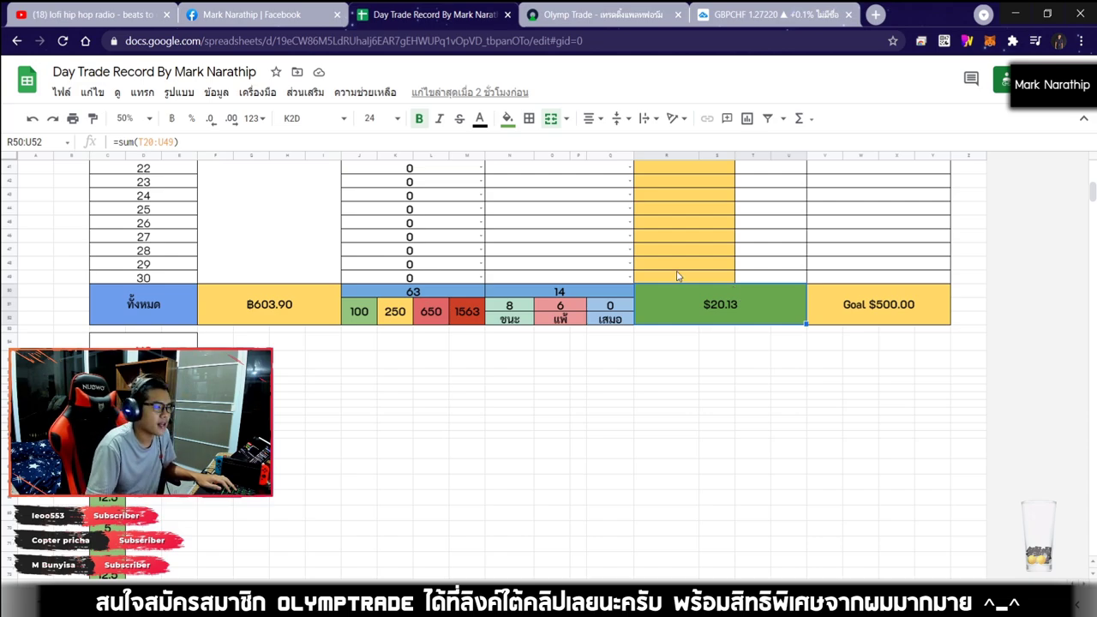
scroll(733, 286, up, 5)
Step: Switch to Olymp Trade and set the trade amount to $10
key(ctrl+Tab)
key(BackSpace)
key(BackSpace)
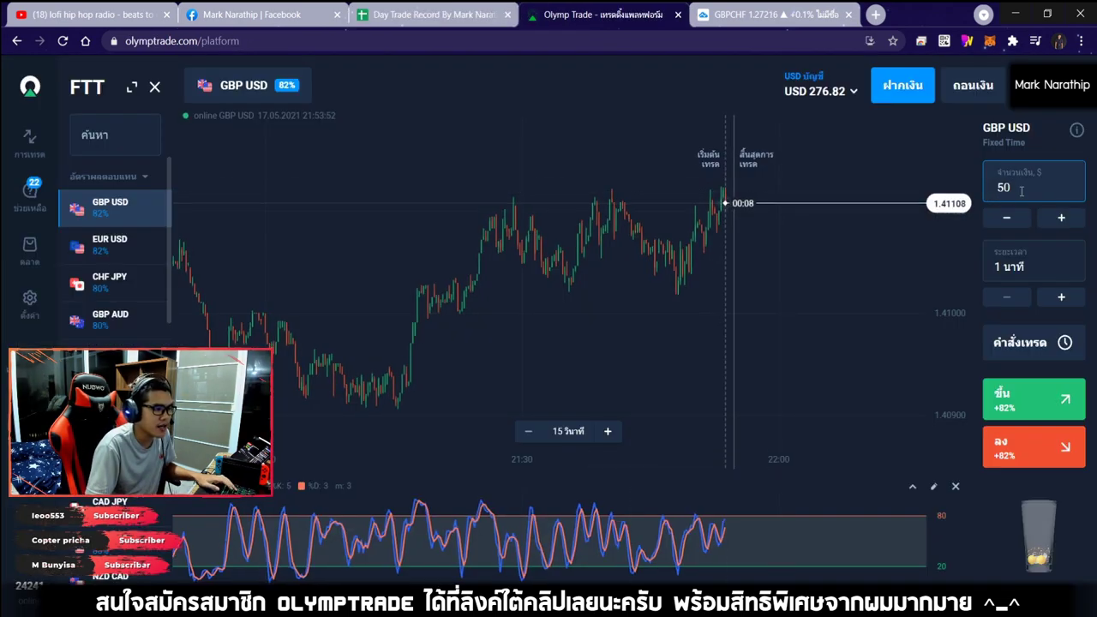
text(10)
Step: Look through the price charts of EUR USD, CHF JPY and GBP AUD
click(109, 244)
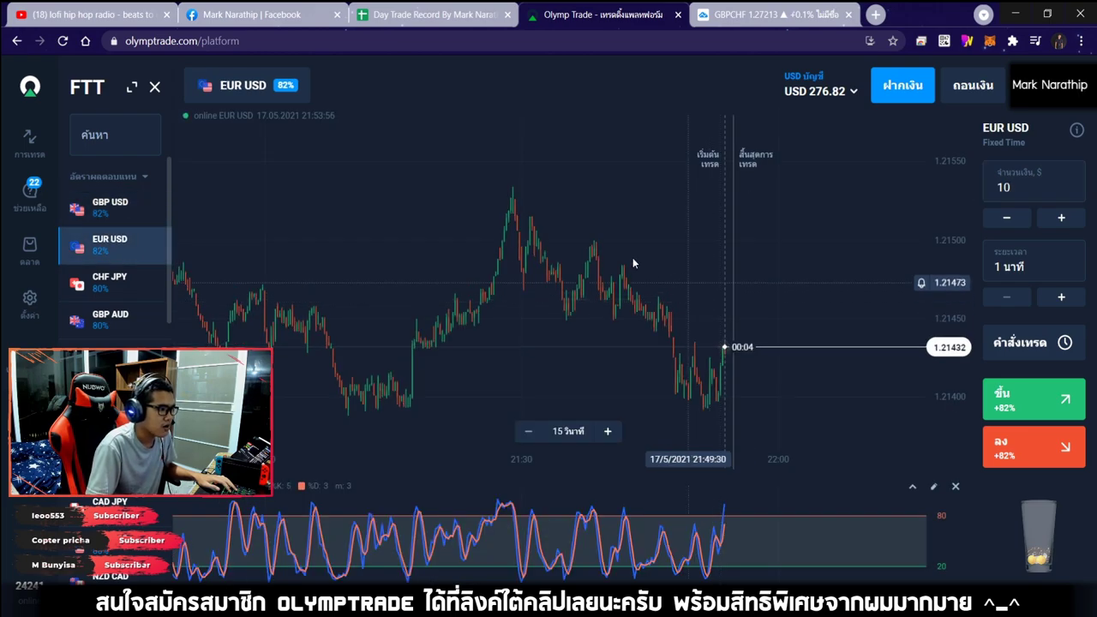
click(110, 281)
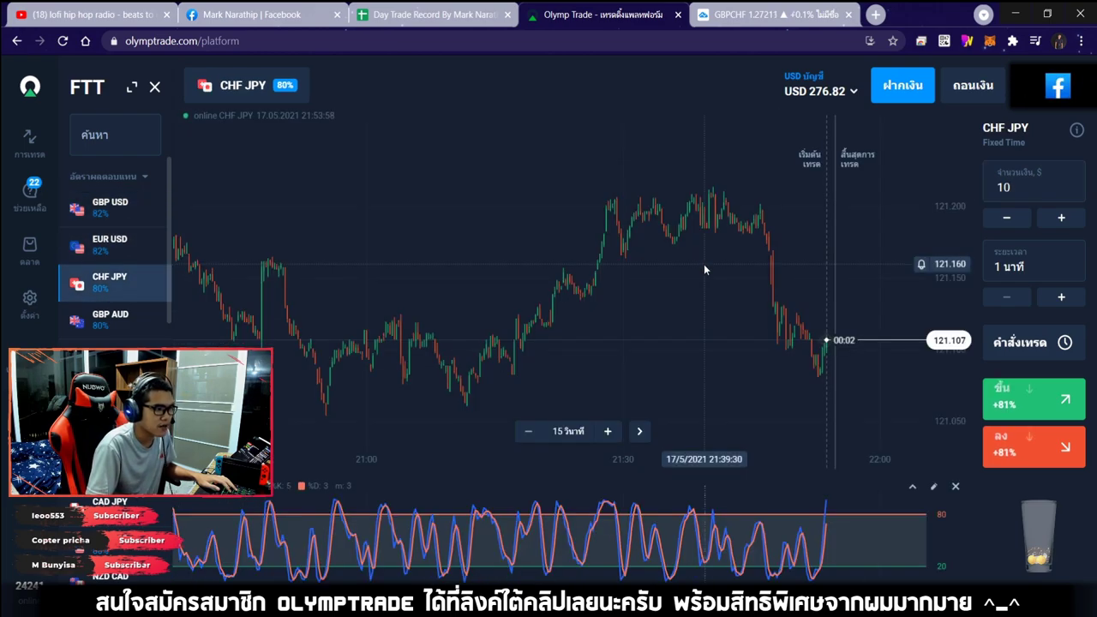
click(116, 318)
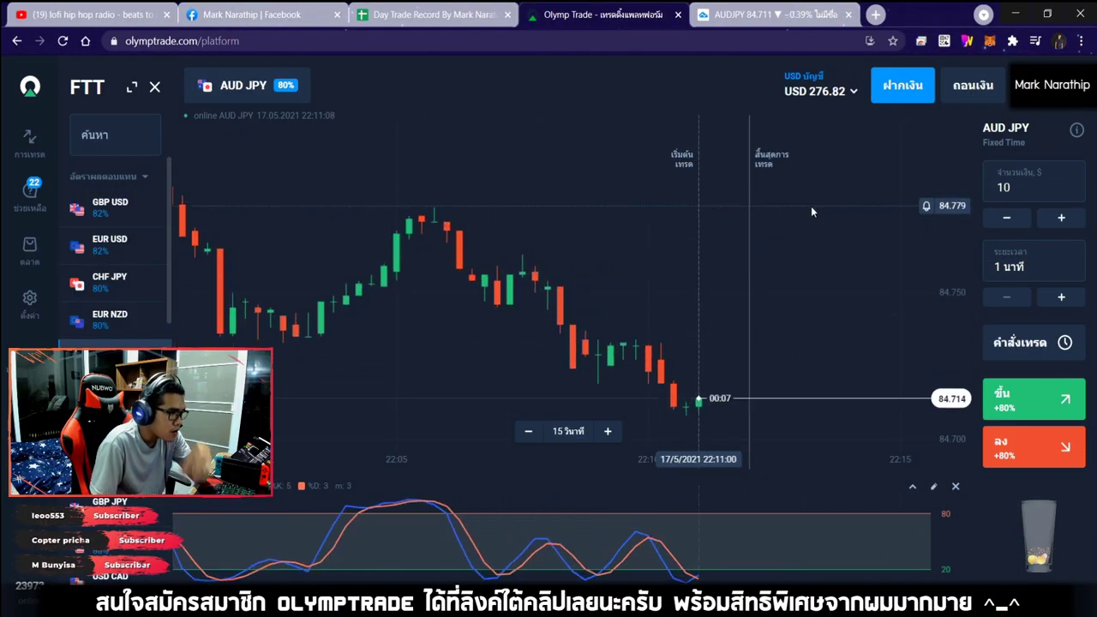
Step: Switch to TradingView and examine the recent candles on the AUDJPY one-minute chart
click(1059, 178)
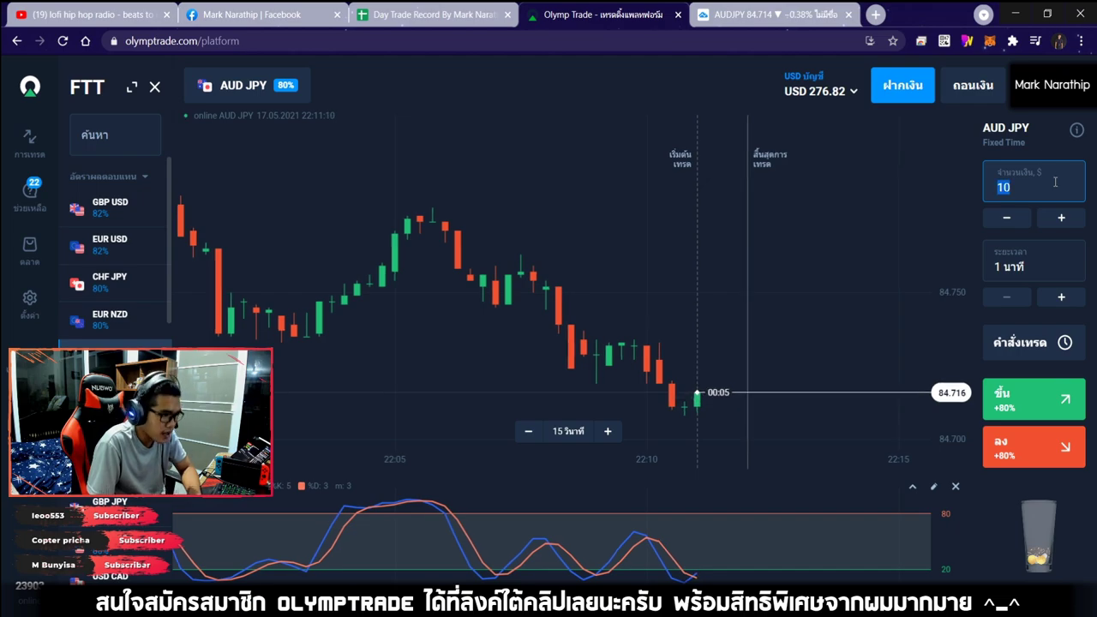
click(771, 15)
scroll(830, 184, up, 2)
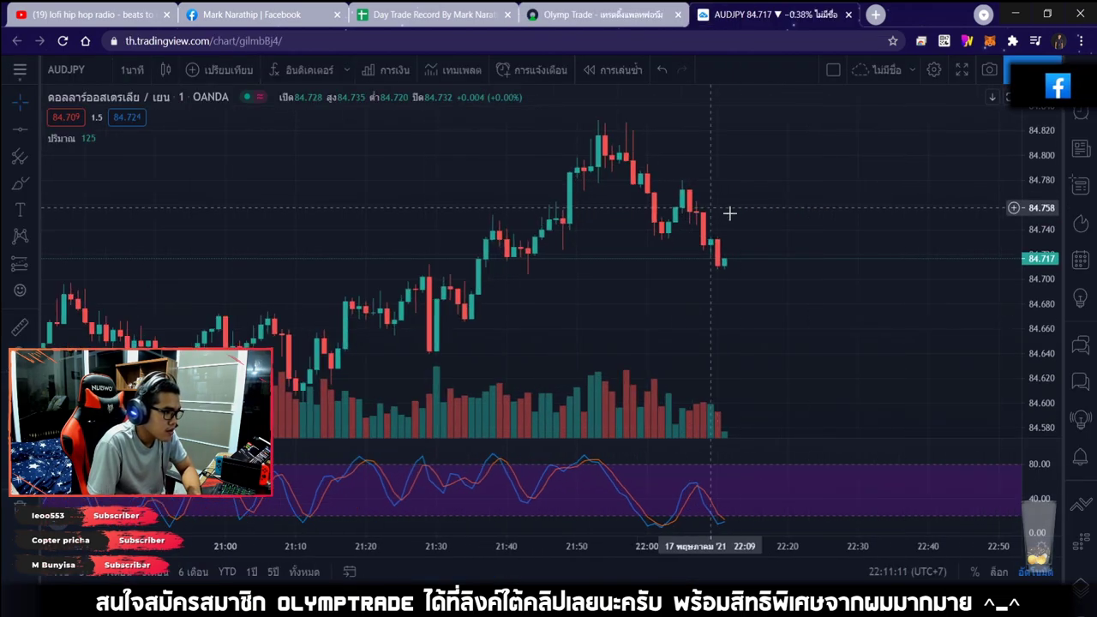
Step: Return to Olymp Trade and place a $50 upward trade on AUD JPY with a 1-minute duration
click(600, 15)
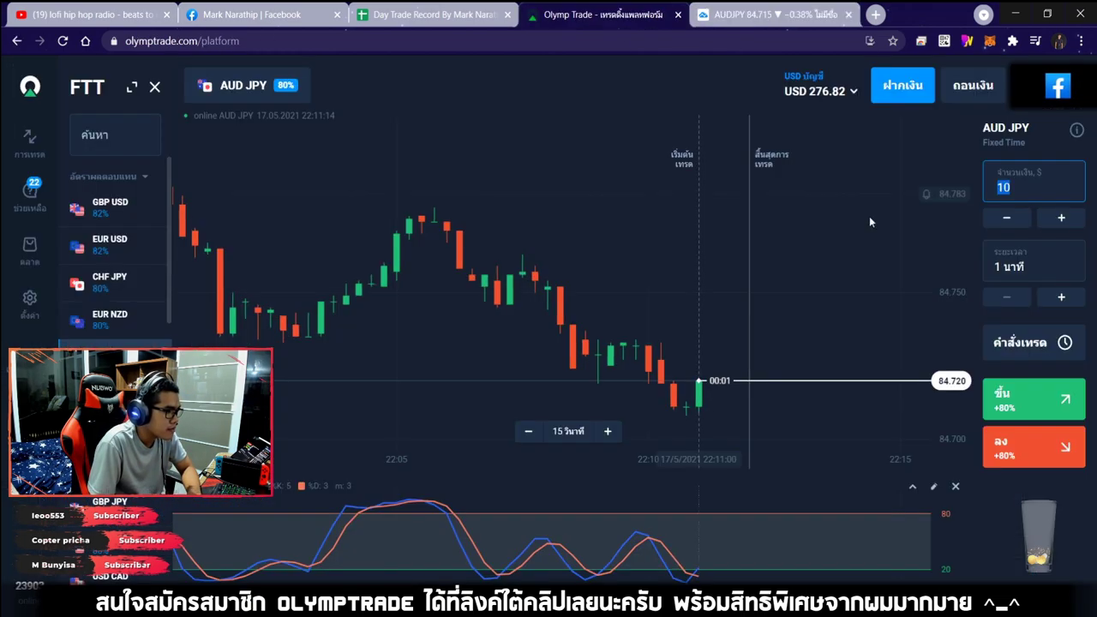
key(BackSpace)
key(BackSpace)
text(50)
click(1038, 394)
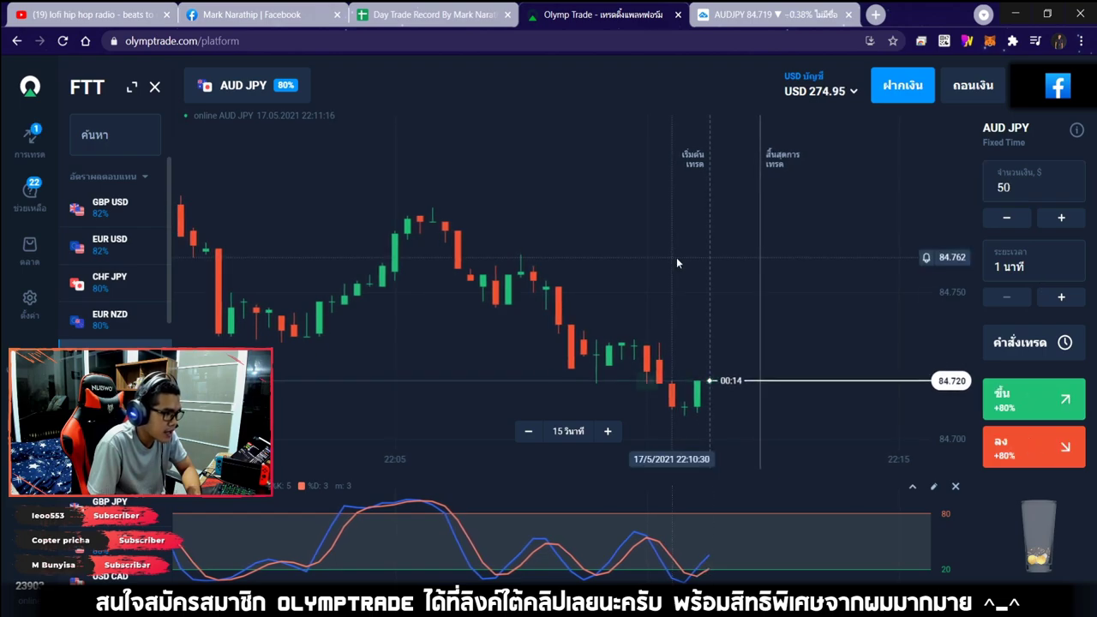
Step: Compare the wider AUDJPY trend on TradingView with the AUD JPY chart and open trade on Olymp Trade
click(769, 14)
scroll(736, 239, up, 2)
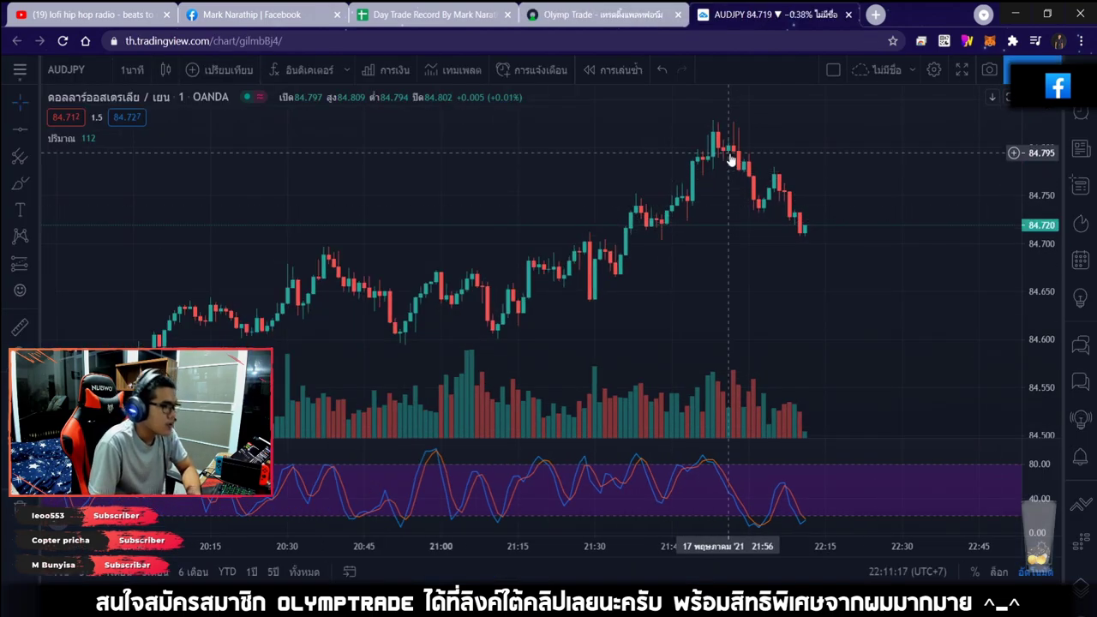
click(600, 15)
scroll(725, 259, down, 5)
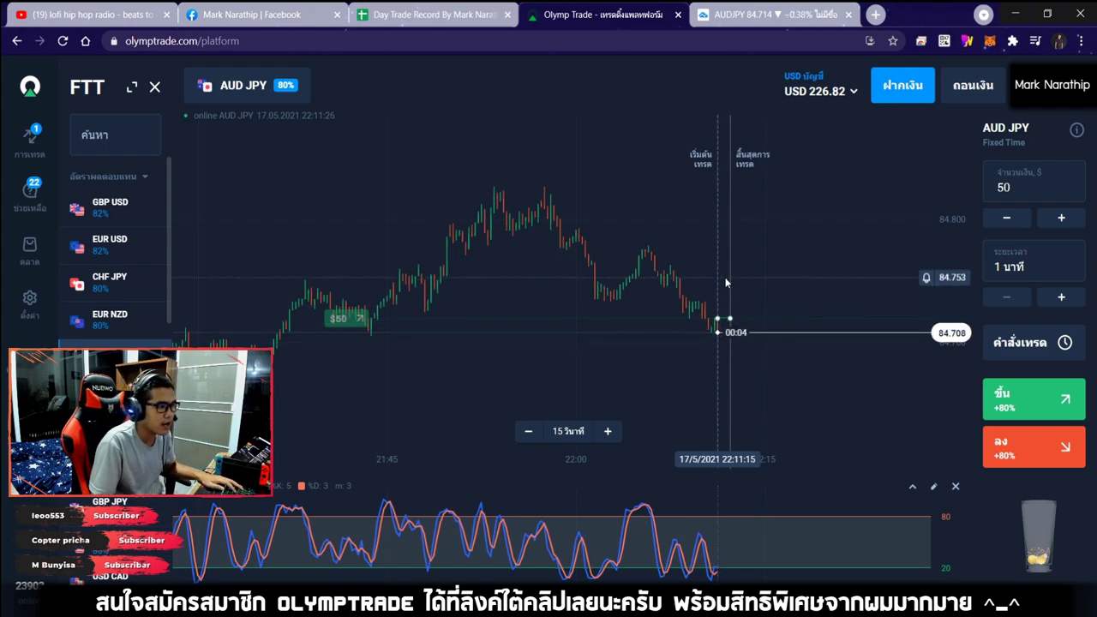
scroll(712, 267, up, 3)
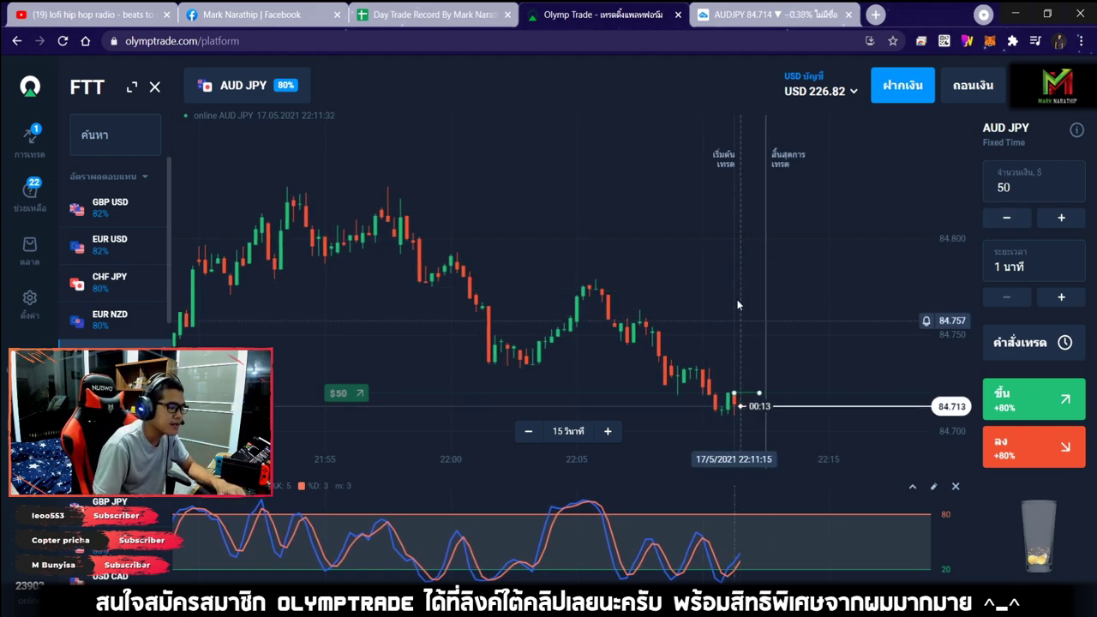
scroll(771, 300, down, 5)
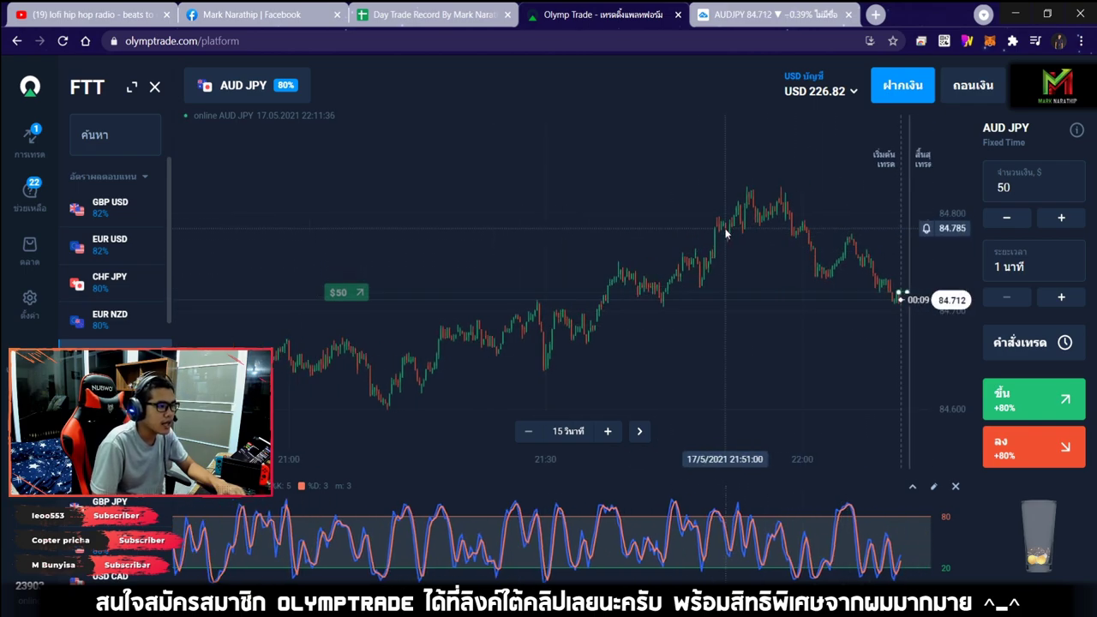
Step: Open the screen annotation tools and draw a white rising arrow freehand beneath the AUD JPY uptrend
click(965, 44)
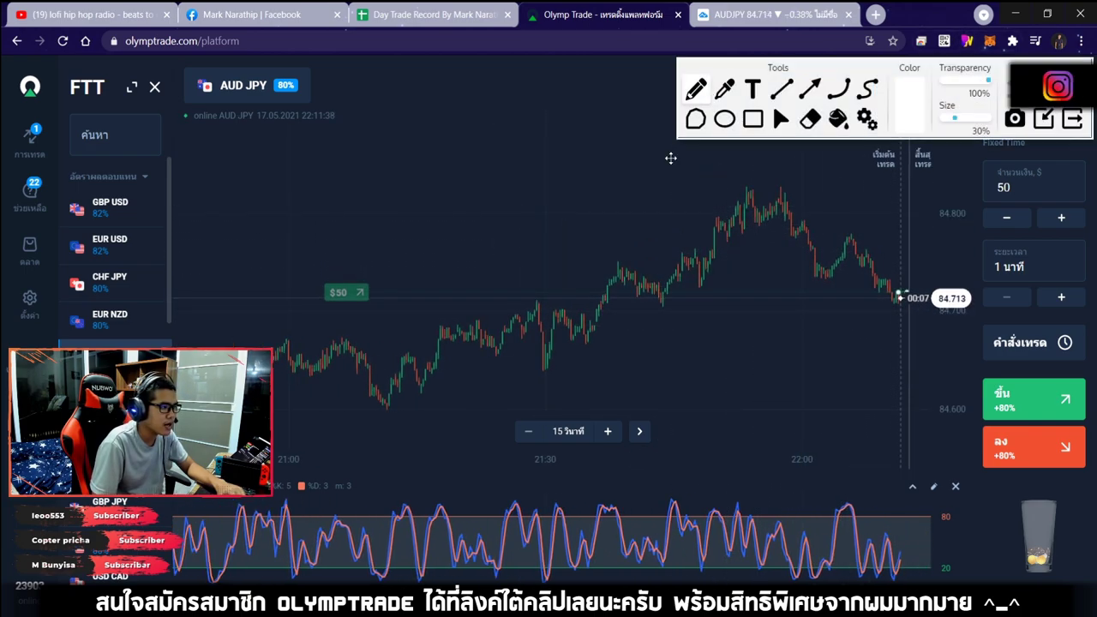
drag(311, 433, 607, 387)
drag(740, 340, 861, 301)
drag(754, 304, 768, 369)
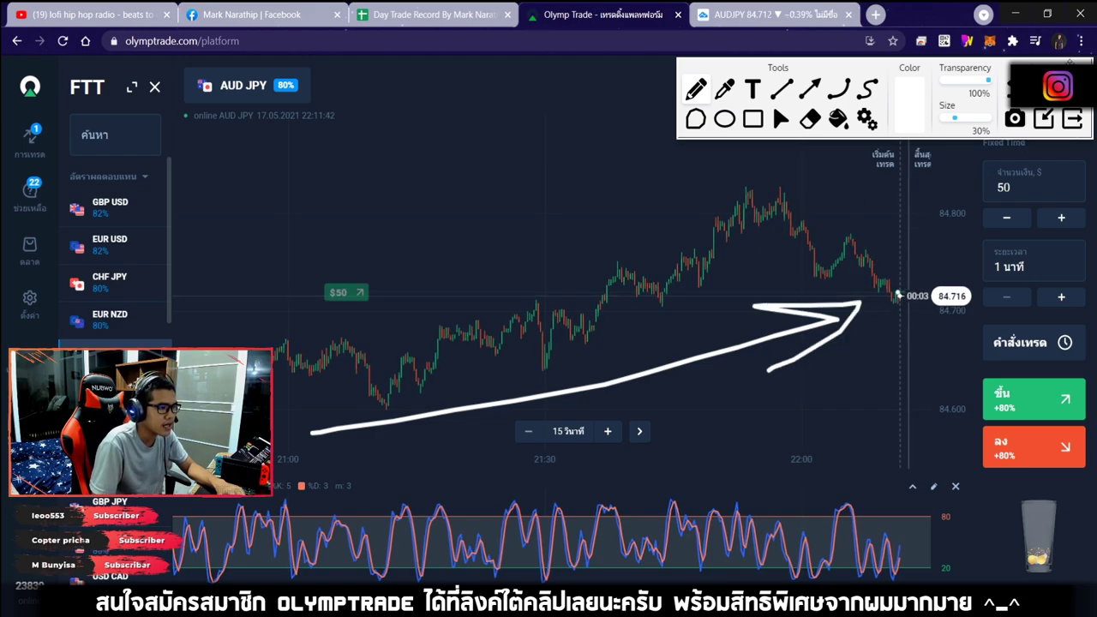
Step: Clear the uptrend arrow and draw a steep rising arrow with the pencil in the empty area beyond the latest candles
click(800, 118)
scroll(755, 278, up, 5)
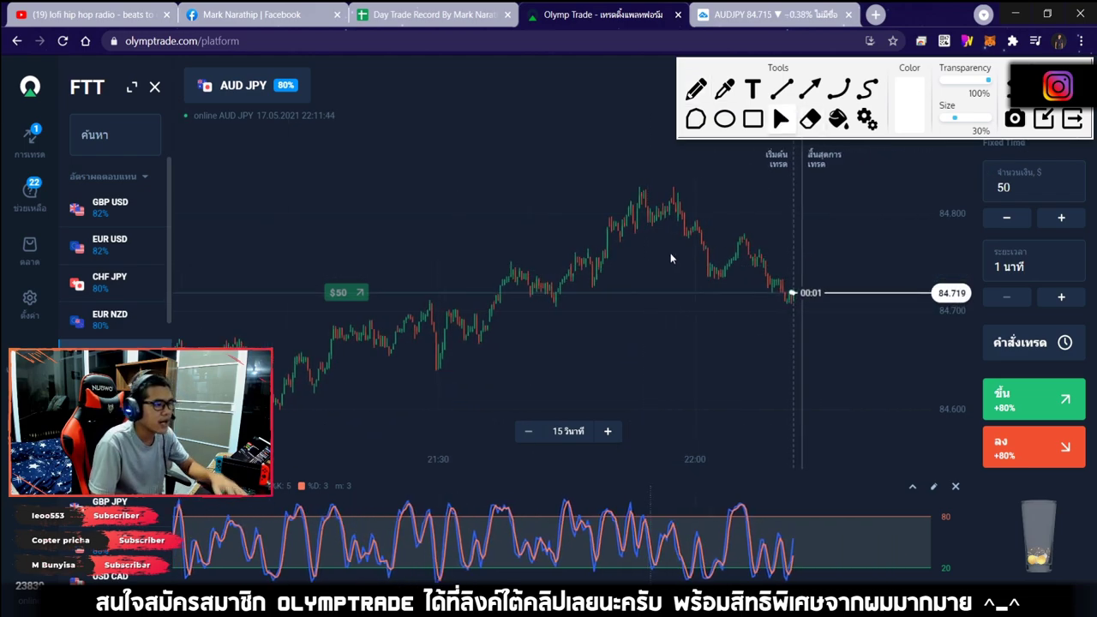
scroll(791, 248, up, 3)
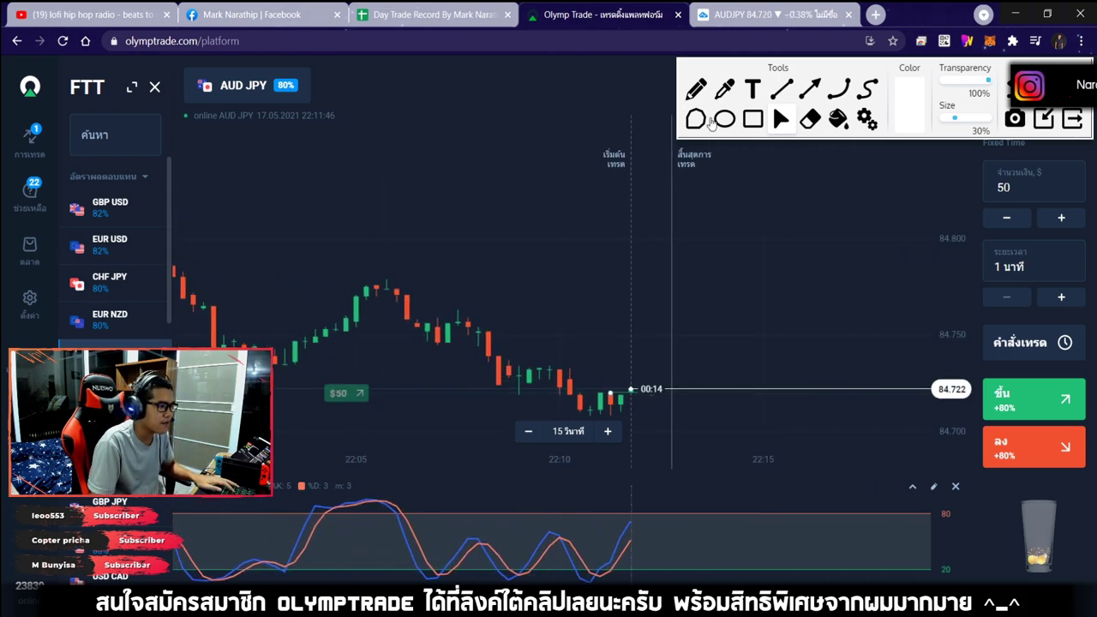
click(696, 88)
drag(653, 420, 813, 253)
drag(739, 255, 793, 345)
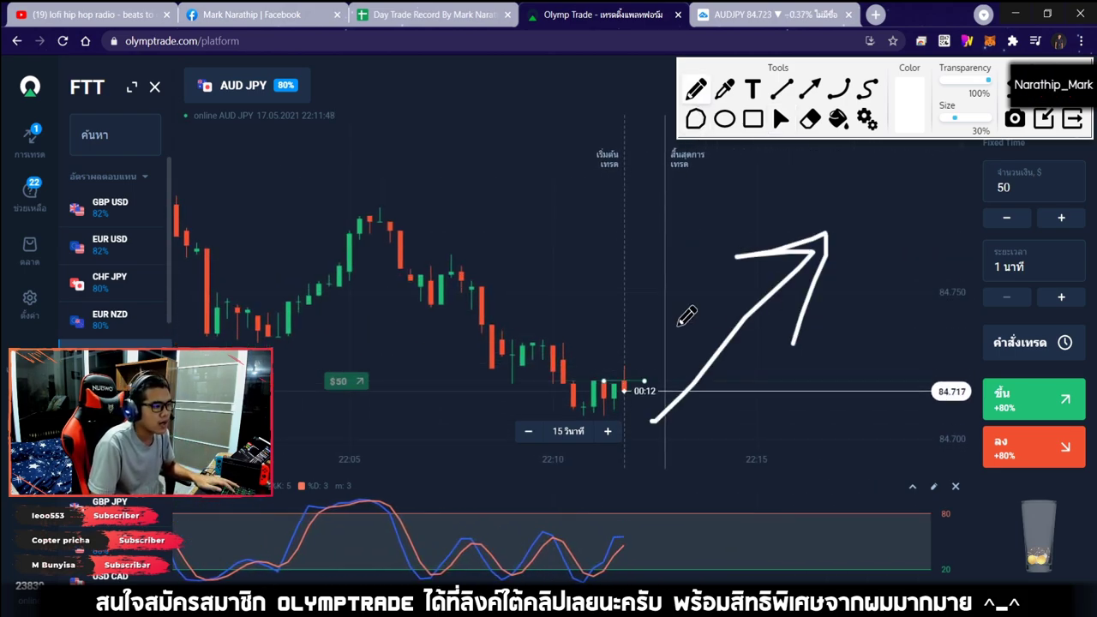
Step: Annotate the chart with a falling arrow along the price decline, a second rising arrow, and a box around the stochastic's latest low
mouse_move(396, 235)
mouse_down()
mouse_move(563, 370)
mouse_move(558, 339)
mouse_move(583, 378)
mouse_up()
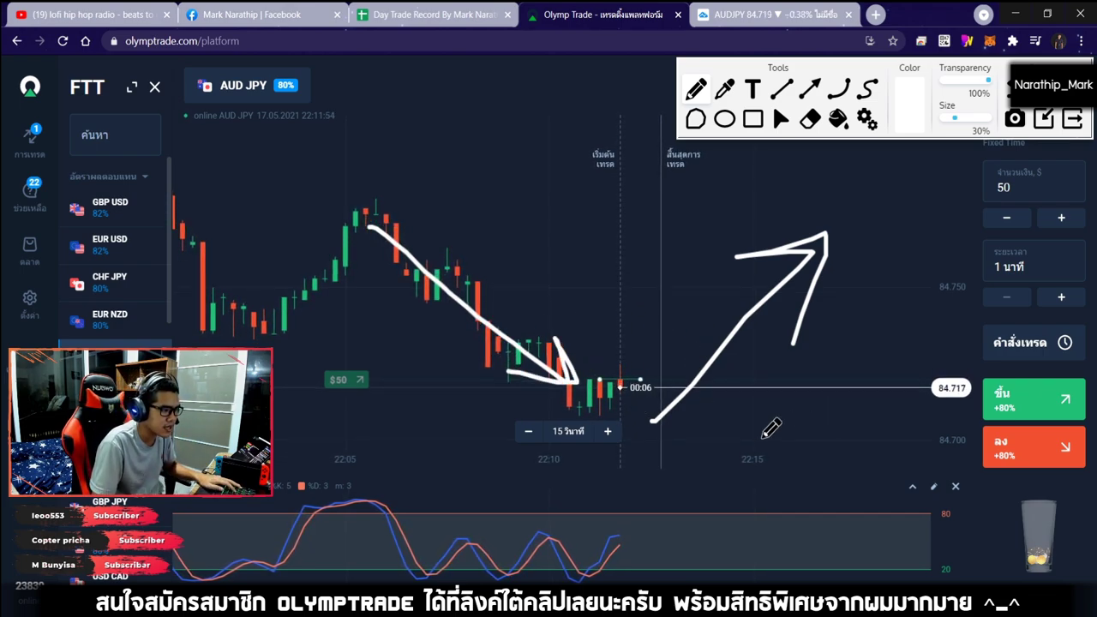
mouse_move(727, 444)
mouse_down()
mouse_move(844, 343)
mouse_move(887, 279)
mouse_move(916, 335)
mouse_up()
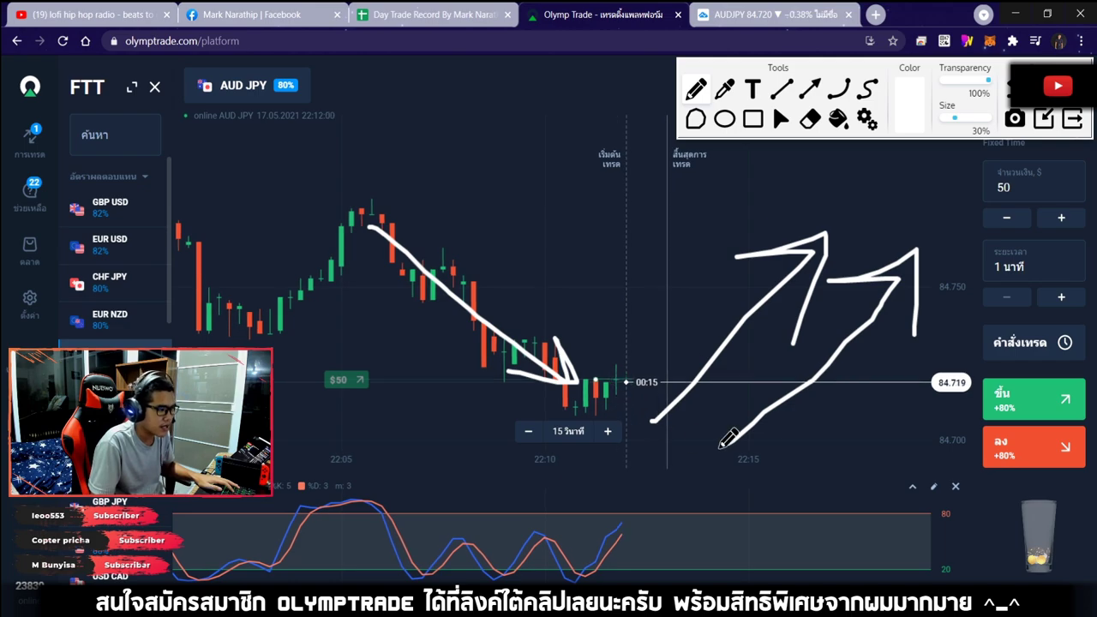
mouse_move(575, 580)
mouse_down()
mouse_move(568, 564)
mouse_move(603, 561)
mouse_up()
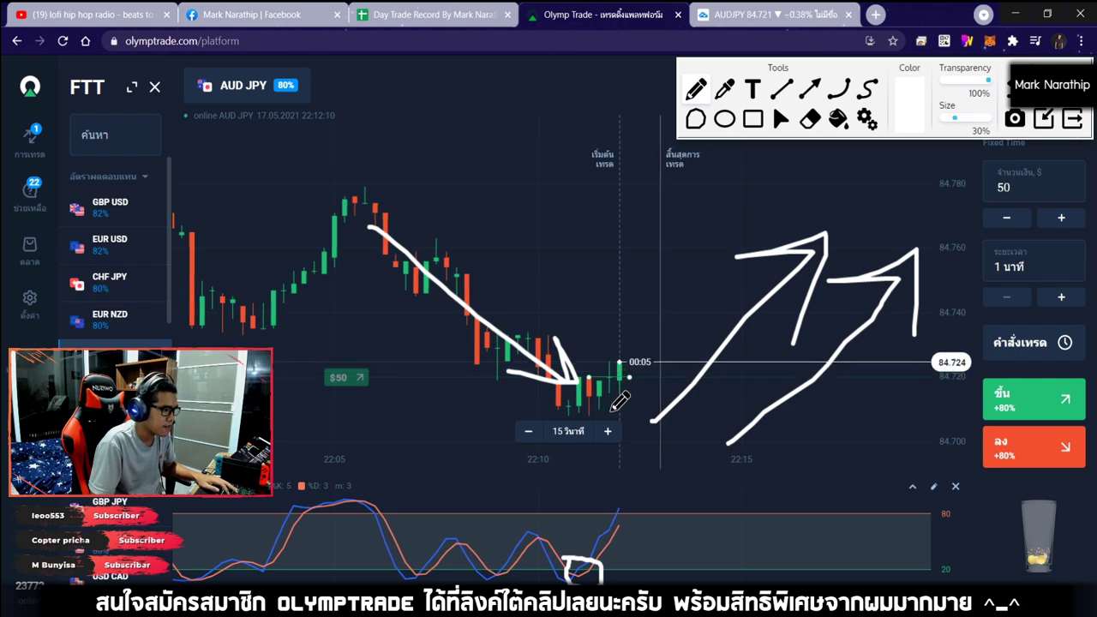
Step: Draw a rising stroke from the newest AUD JPY candles, and close the annotation tools to clear all drawings
mouse_move(611, 408)
mouse_down()
mouse_move(719, 234)
mouse_move(716, 274)
mouse_up()
key(Escape)
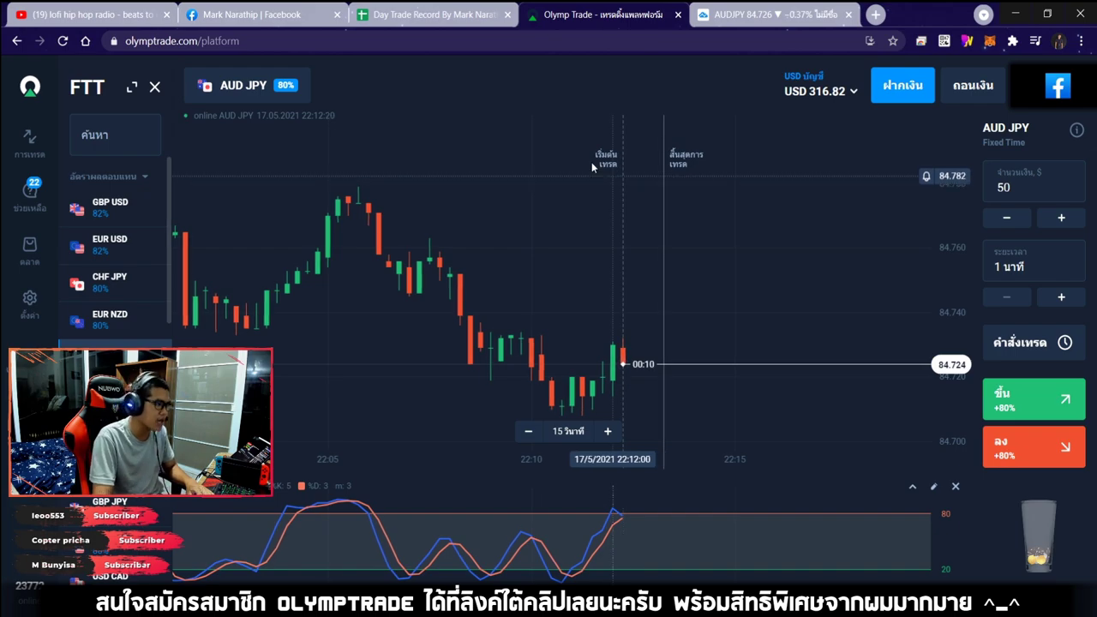
Step: Switch to the Day Trade Record spreadsheet and set the stake of trade 15 to 50
click(435, 14)
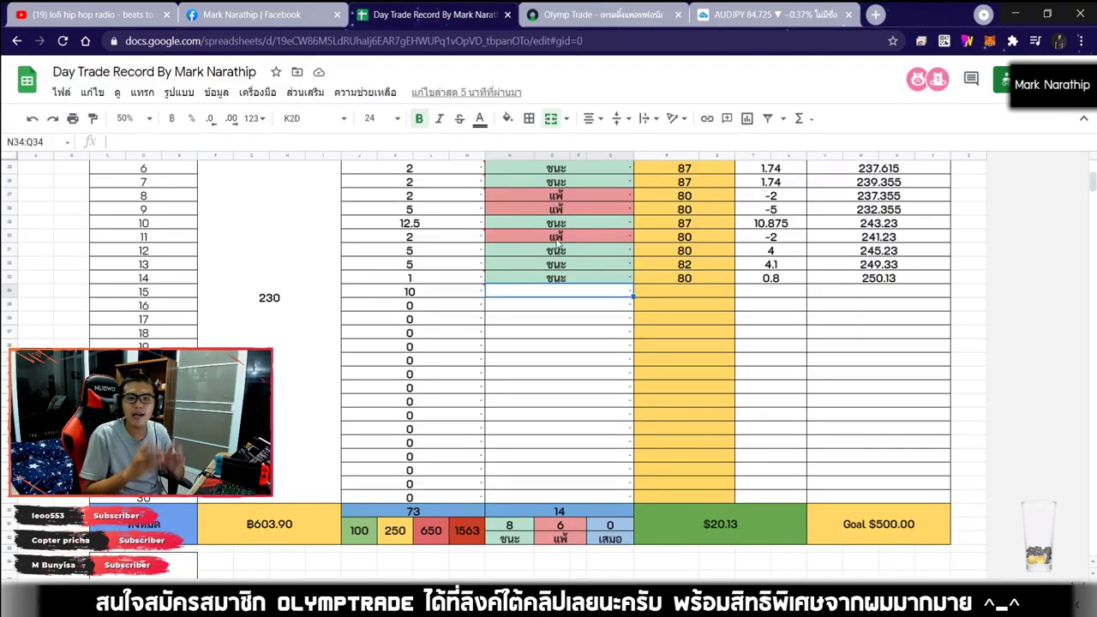
click(441, 296)
text(50)
key(Return)
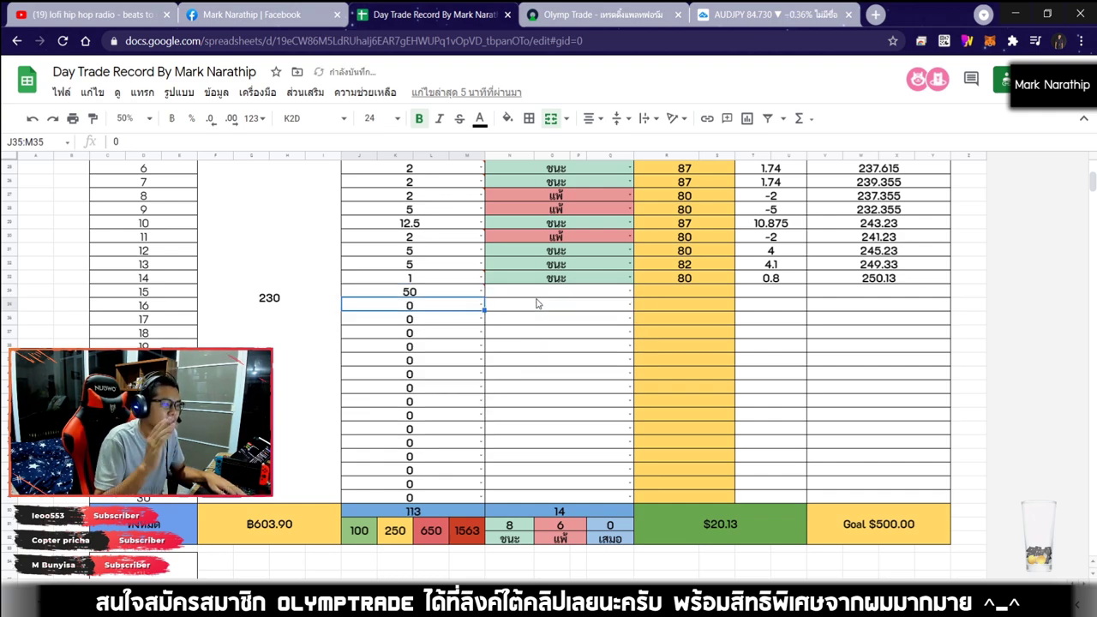
Step: Record the result of trade 15 as ชนะ with a profit rate of 80
double_click(542, 293)
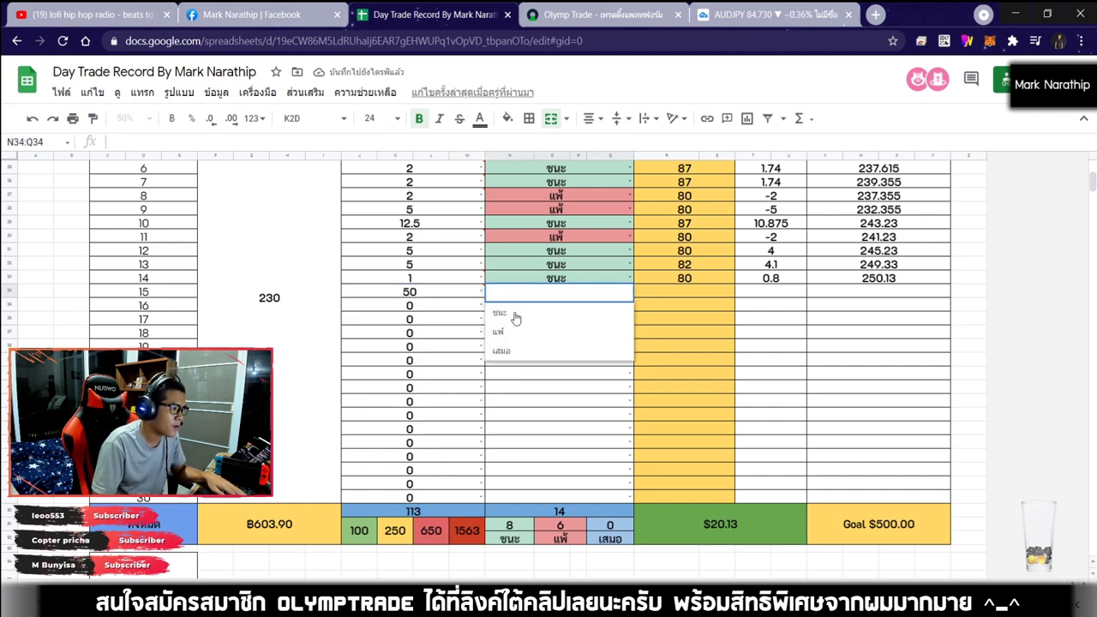
click(516, 316)
click(684, 292)
text(80)
key(Return)
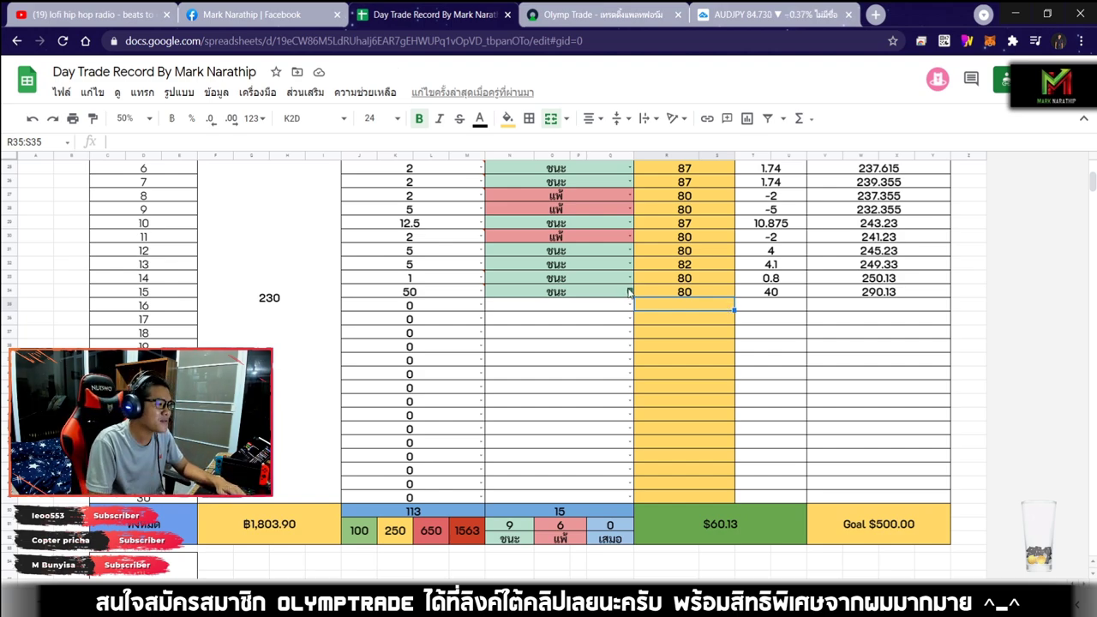
Step: Examine the total profit in the summary row against the recorded trades and the goal
scroll(540, 306, down, 2)
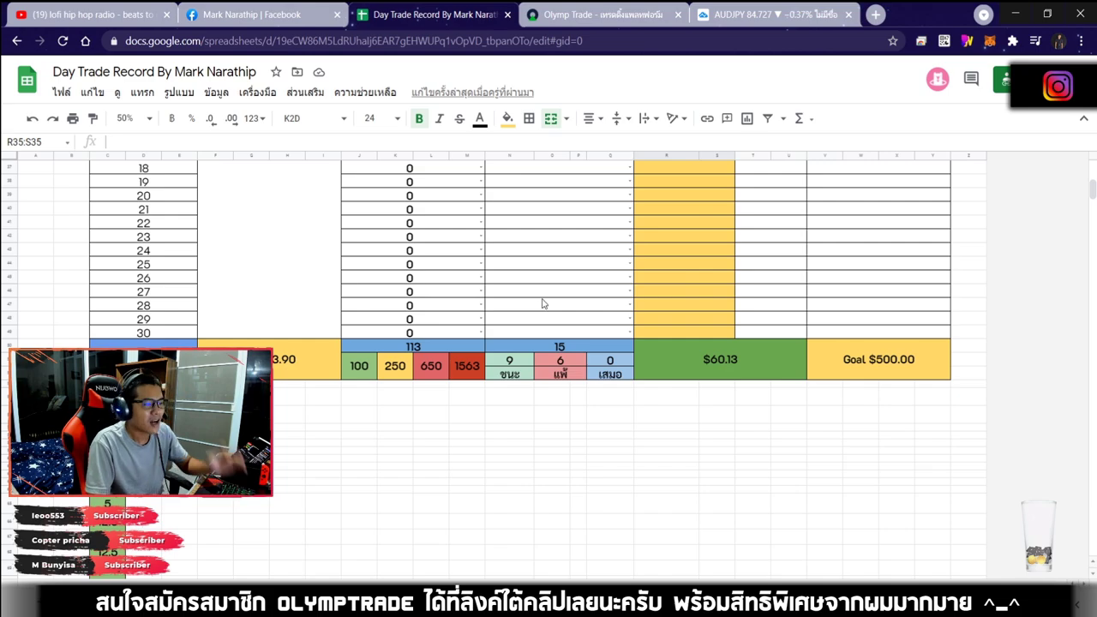
scroll(691, 368, down, 1)
click(707, 305)
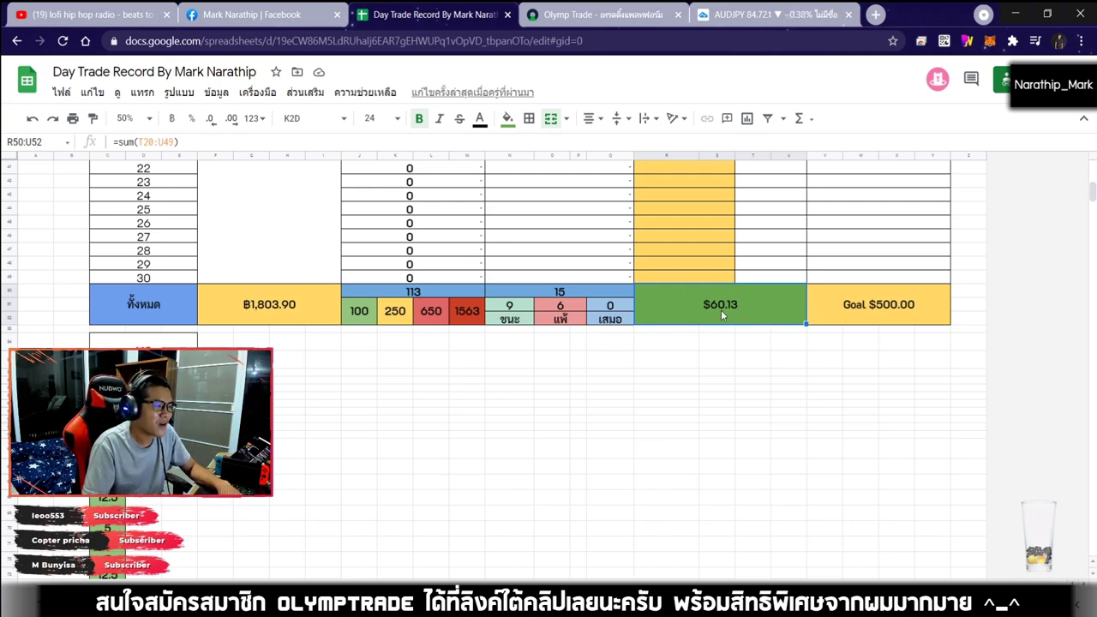
scroll(722, 314, up, 5)
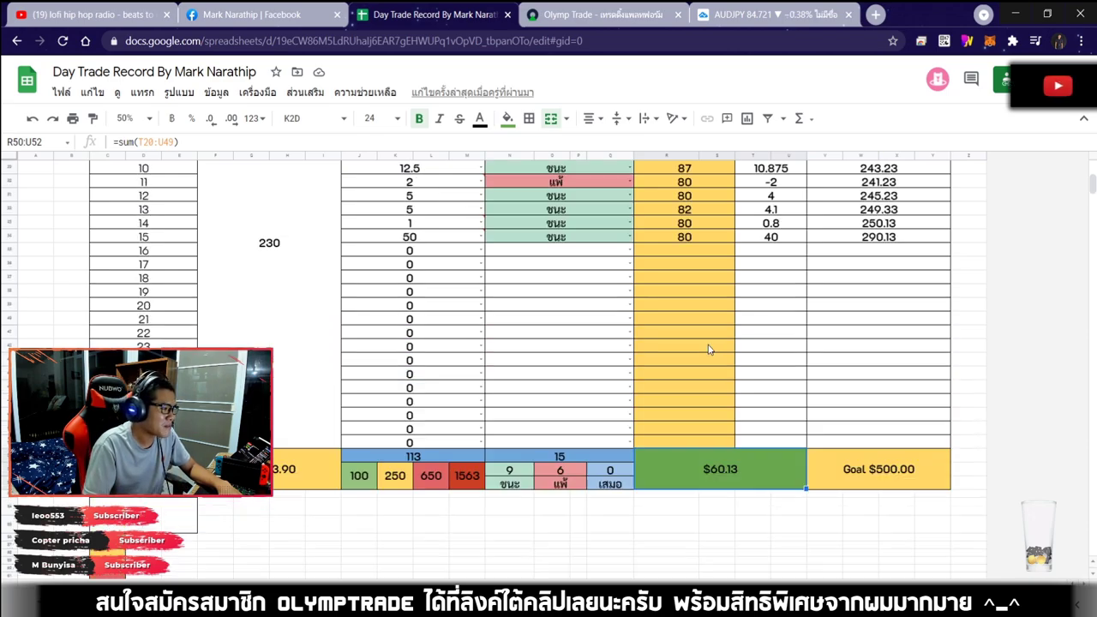
scroll(726, 417, down, 3)
scroll(725, 416, down, 2)
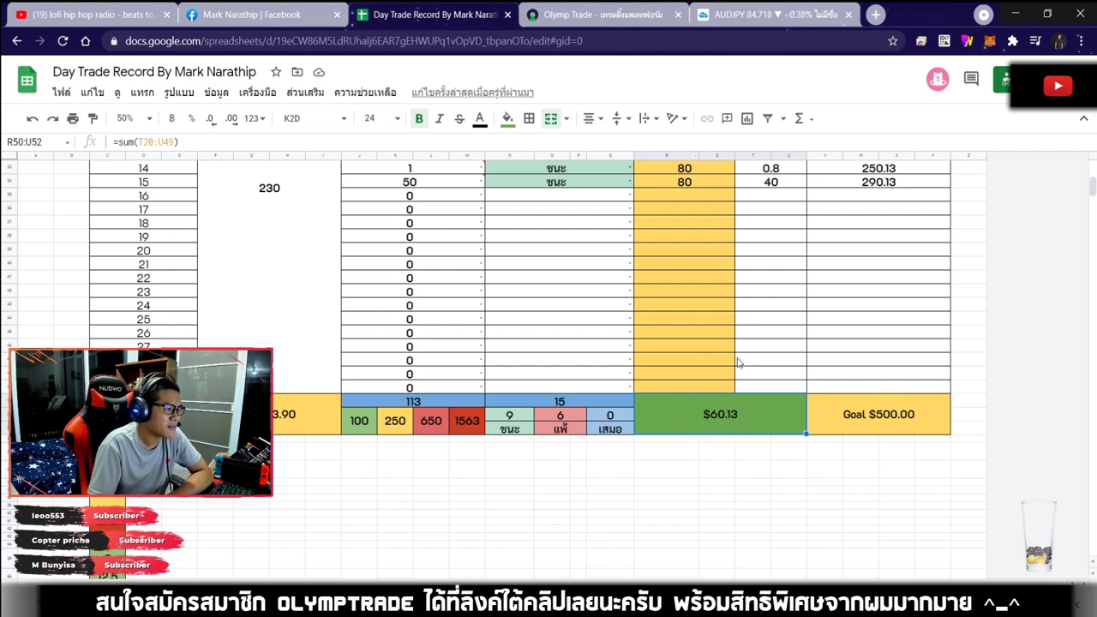
scroll(737, 362, down, 4)
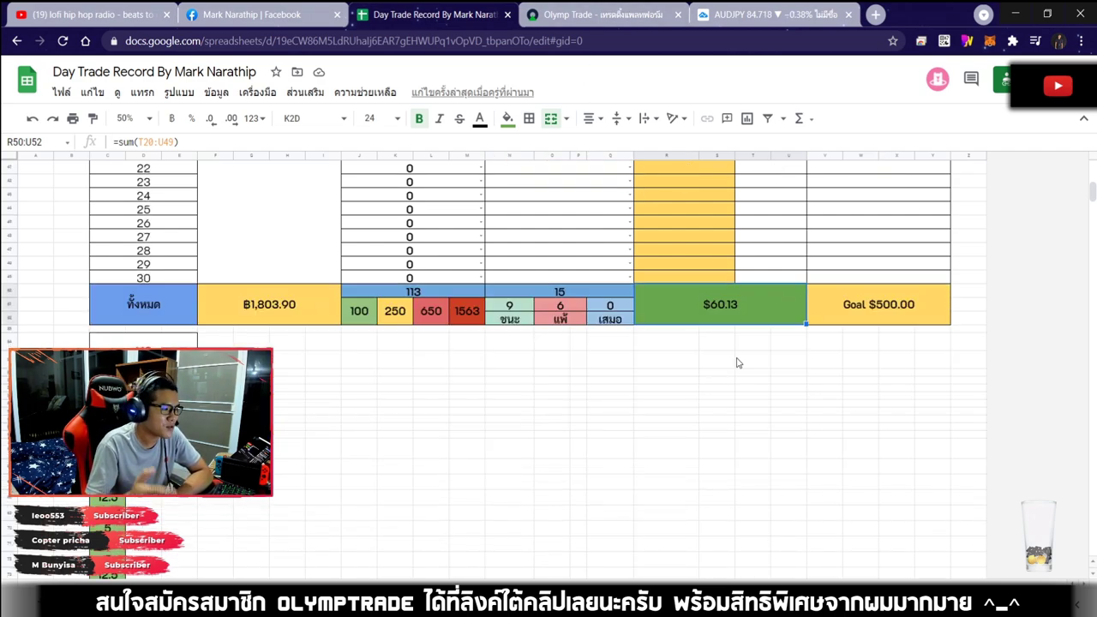
Step: Circle the latest AUDJPY candles freehand on the TradingView chart, and close the annotation tools
click(570, 10)
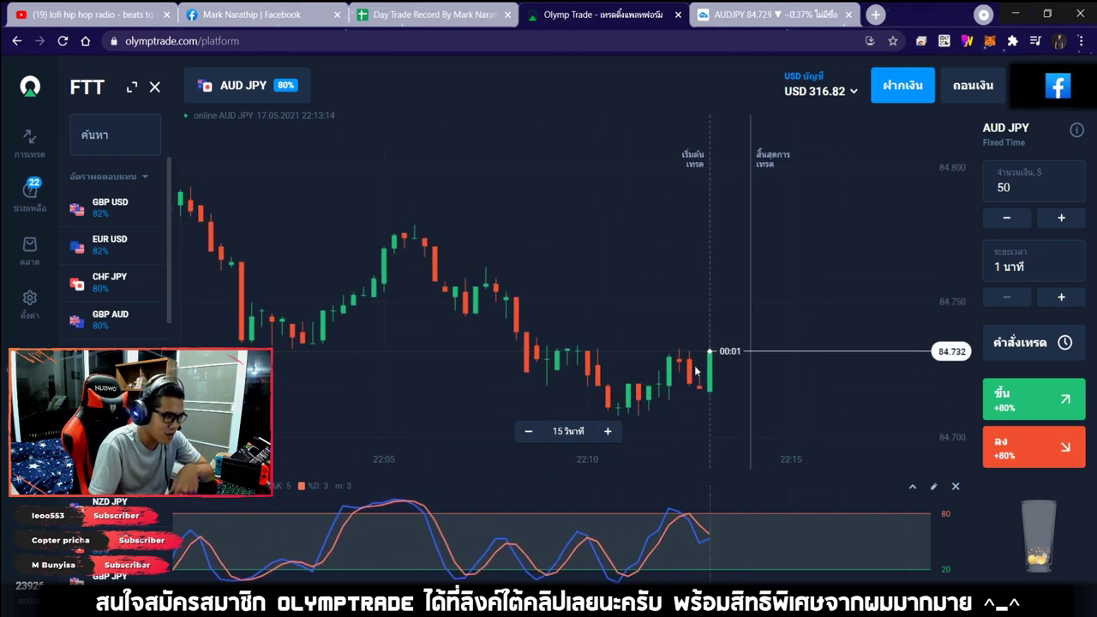
key(ctrl+Tab)
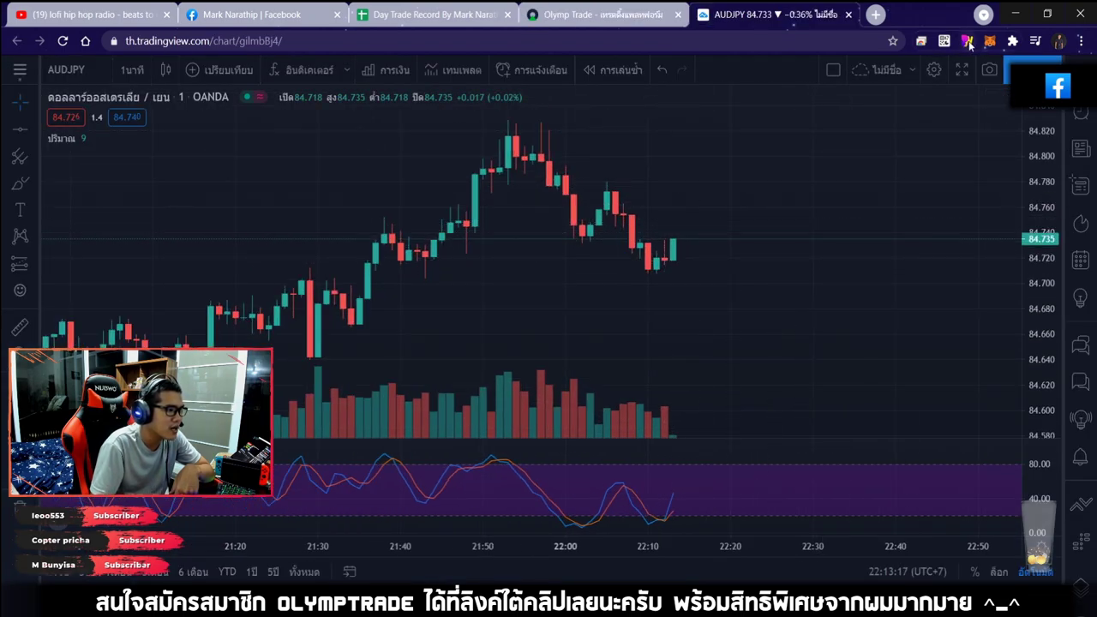
click(969, 41)
mouse_move(679, 249)
mouse_down()
mouse_move(662, 275)
mouse_move(658, 251)
mouse_up()
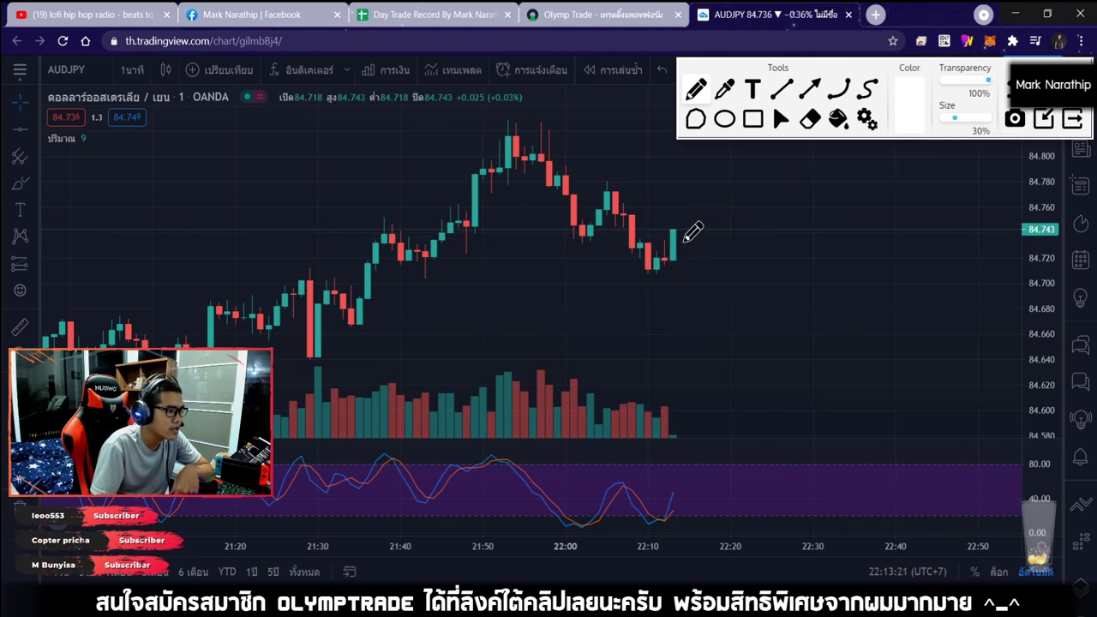
mouse_move(694, 242)
mouse_down()
mouse_move(649, 246)
mouse_move(701, 250)
mouse_up()
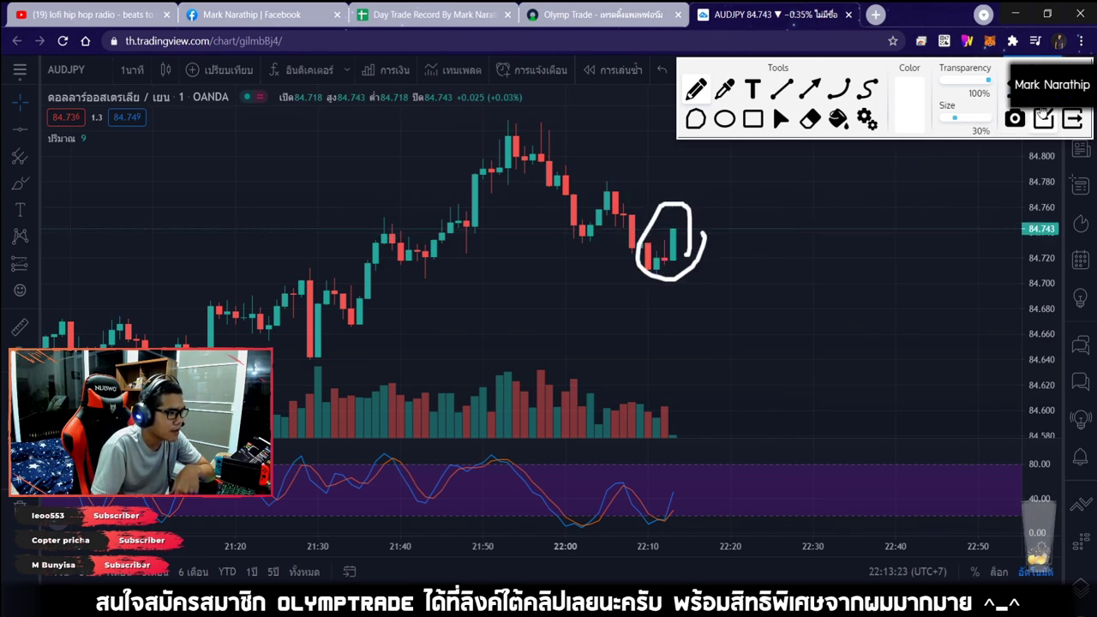
click(1072, 119)
Step: Return to Olymp Trade and examine the AUD JPY price movement over a wider time range
click(604, 14)
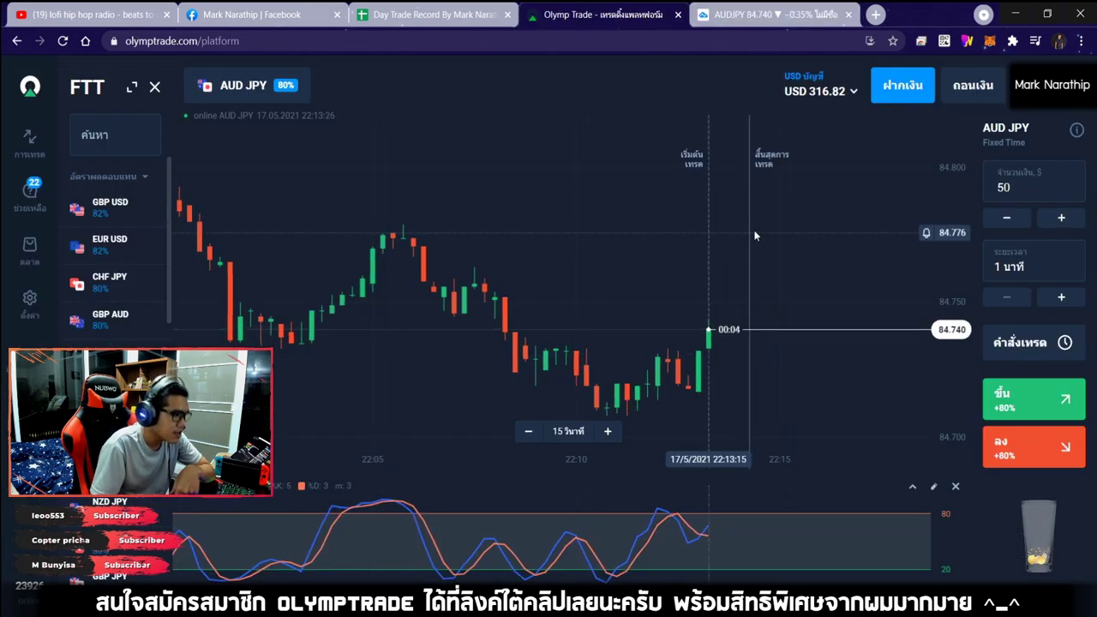
scroll(755, 235, down, 3)
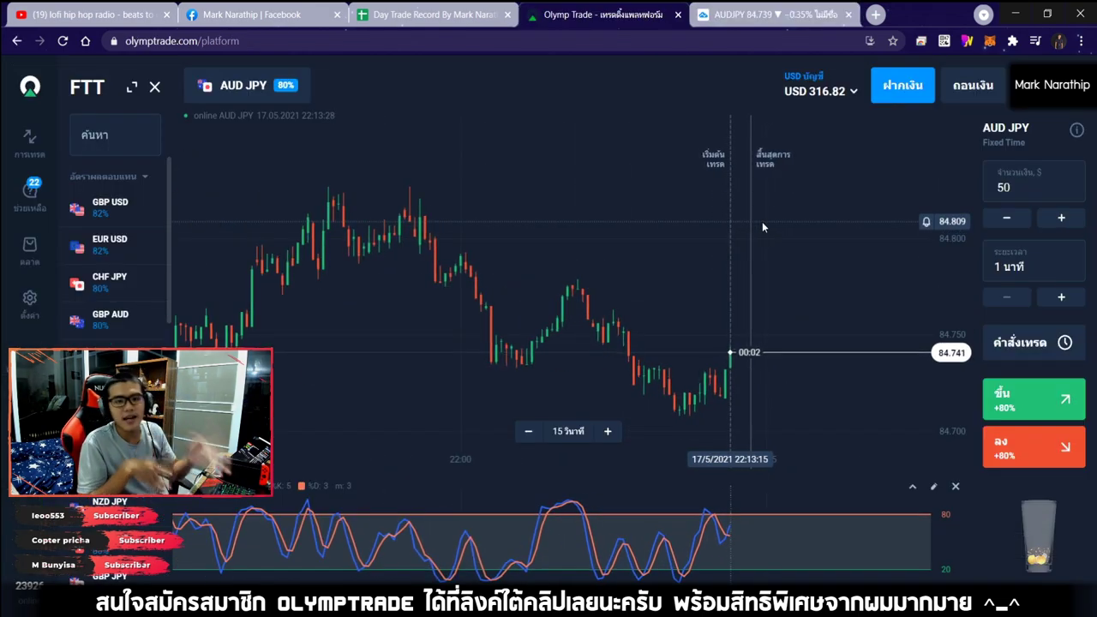
scroll(768, 253, down, 2)
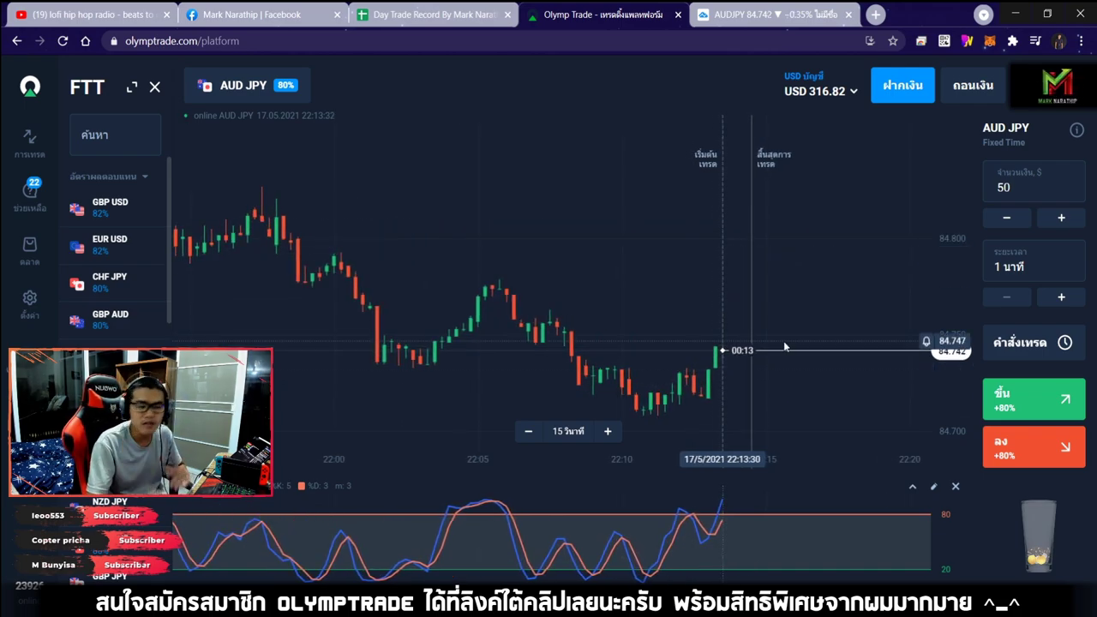
Step: Return to the Day Trade Record spreadsheet and review the profit total alongside the individual trade rows
click(437, 14)
click(745, 421)
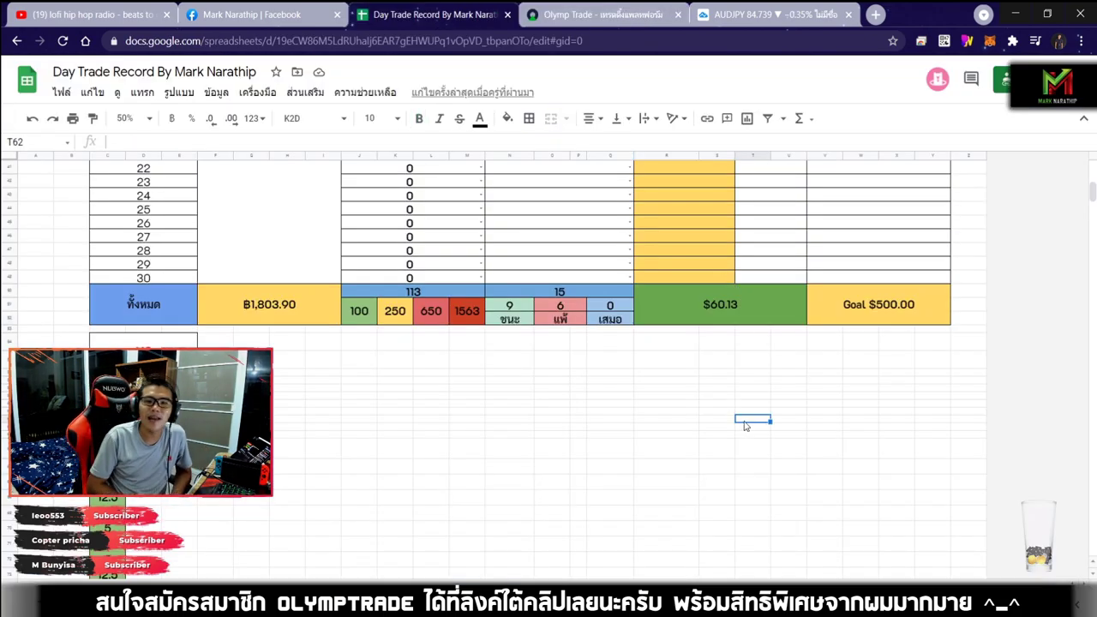
click(645, 347)
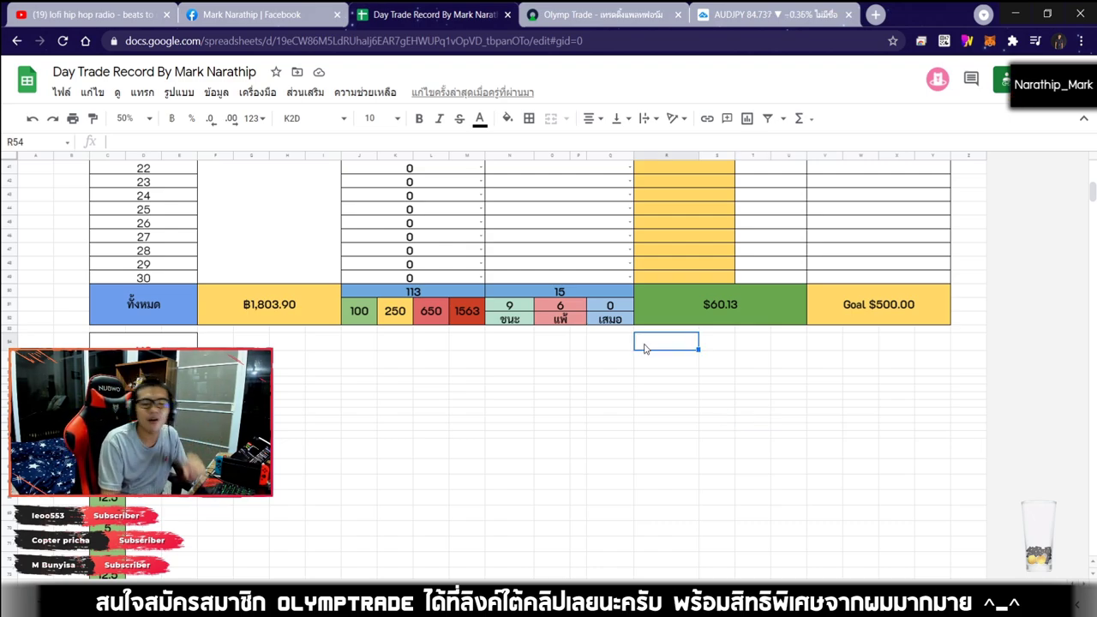
click(757, 318)
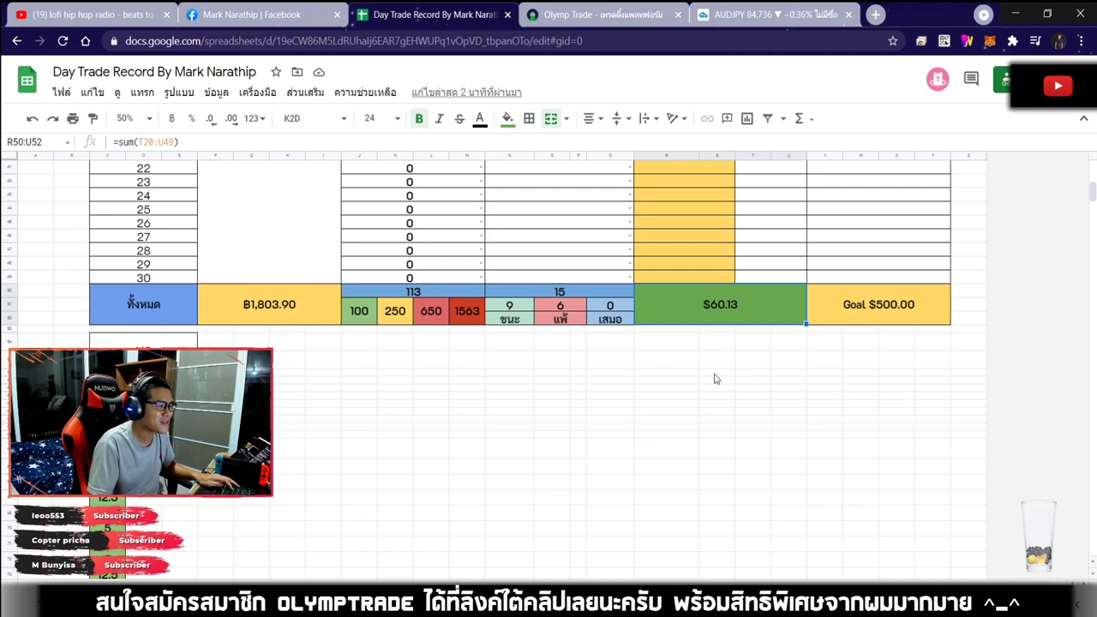
scroll(673, 380, up, 5)
scroll(673, 380, up, 2)
scroll(600, 417, down, 5)
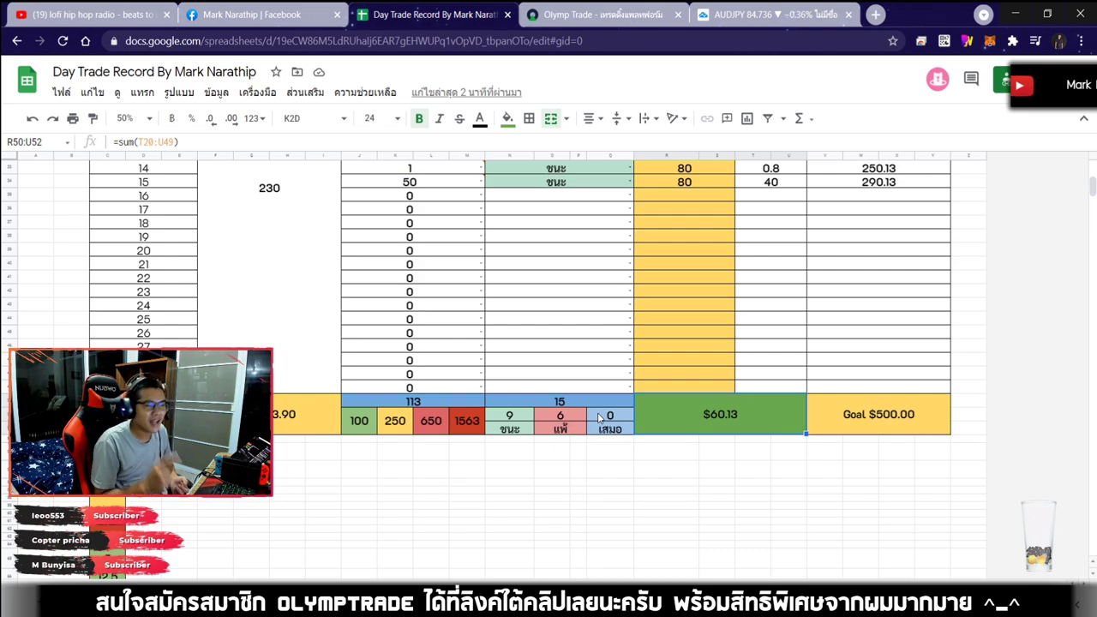
scroll(600, 417, down, 3)
scroll(746, 309, up, 1)
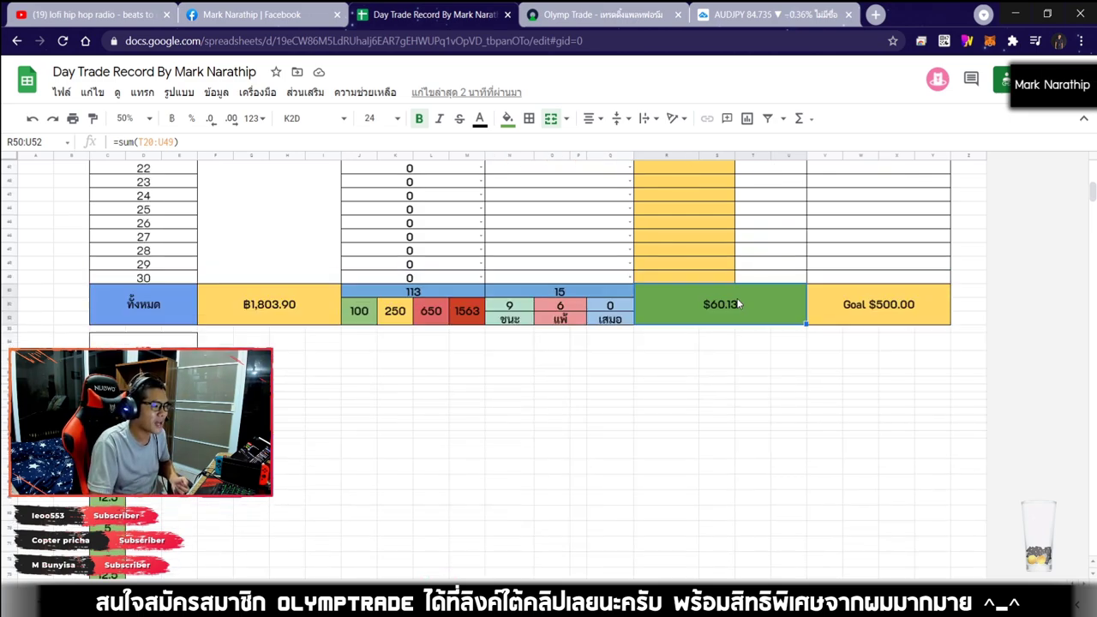
click(733, 361)
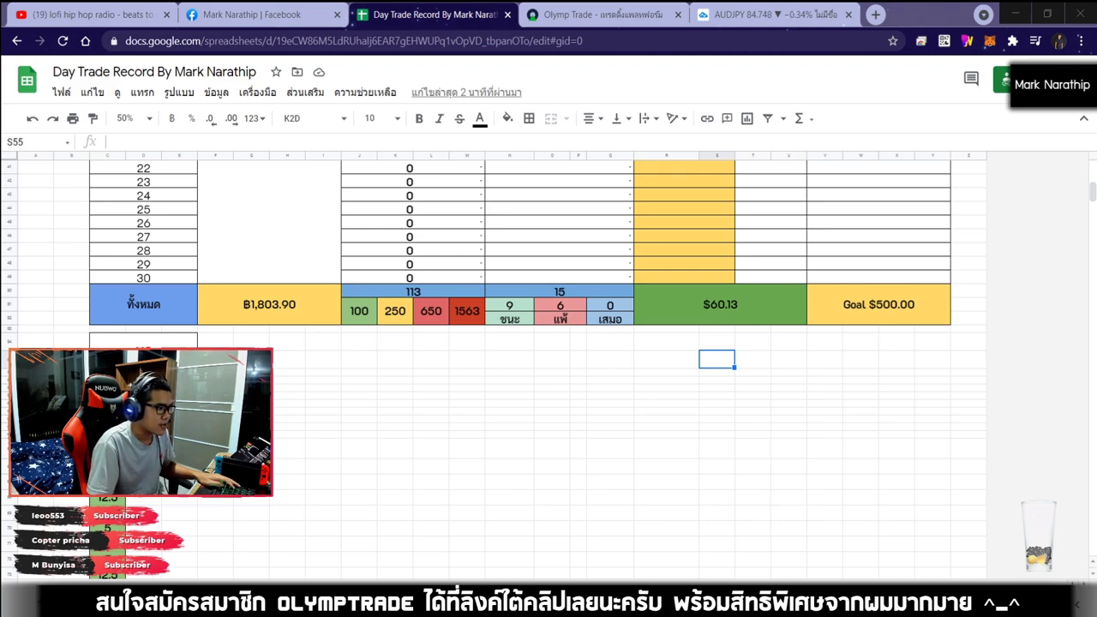
Step: Switch to Streamlabs OBS and check the Window Capture source in the preview and source list
key(alt+Tab)
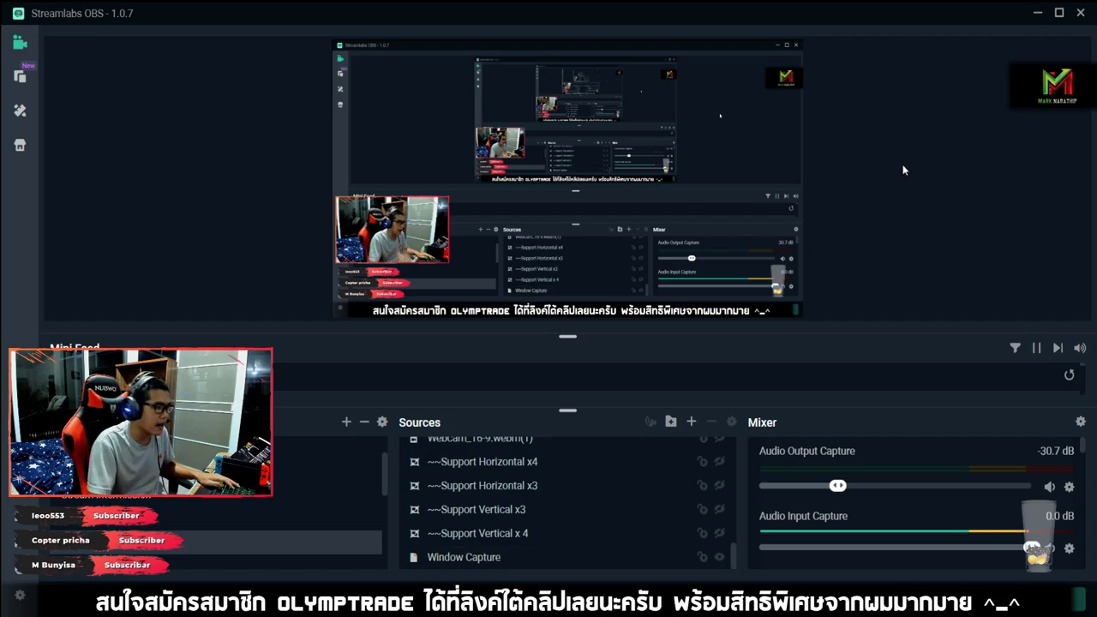
click(701, 233)
click(701, 233)
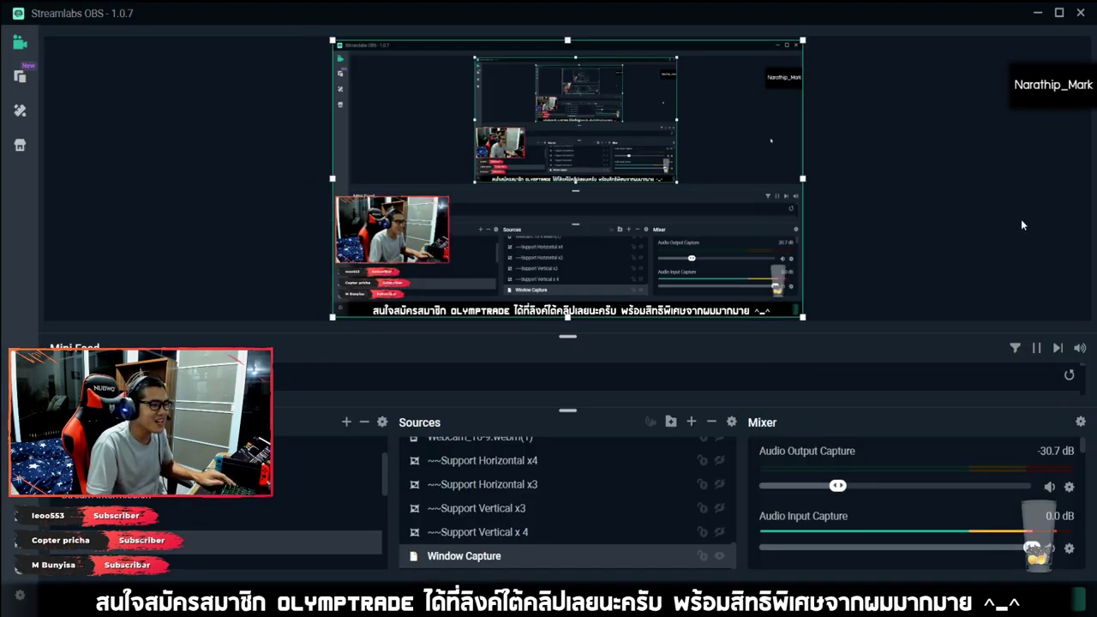
click(1022, 224)
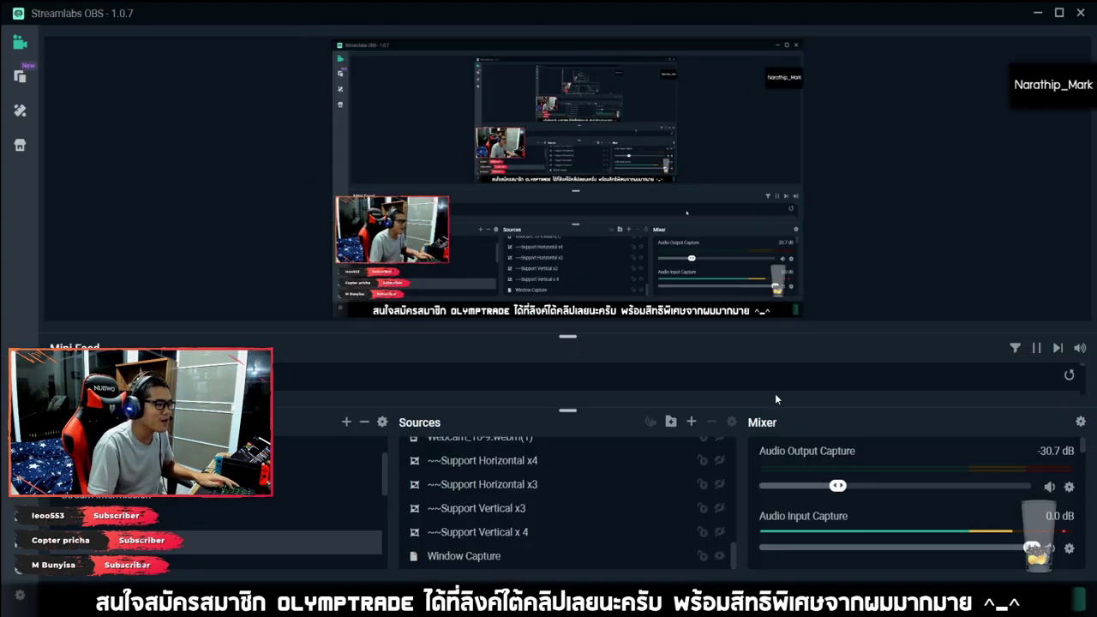
click(549, 557)
Step: Return to the Day Trade Record spreadsheet and compare the latest trade with the overall profit cell
key(alt+Tab)
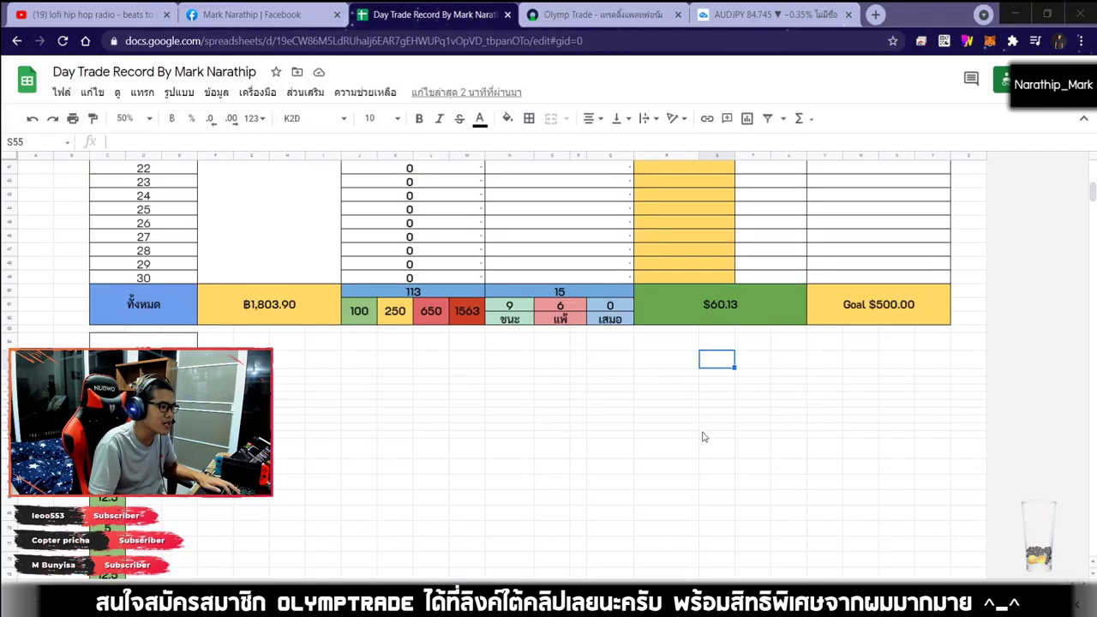
scroll(707, 394, up, 5)
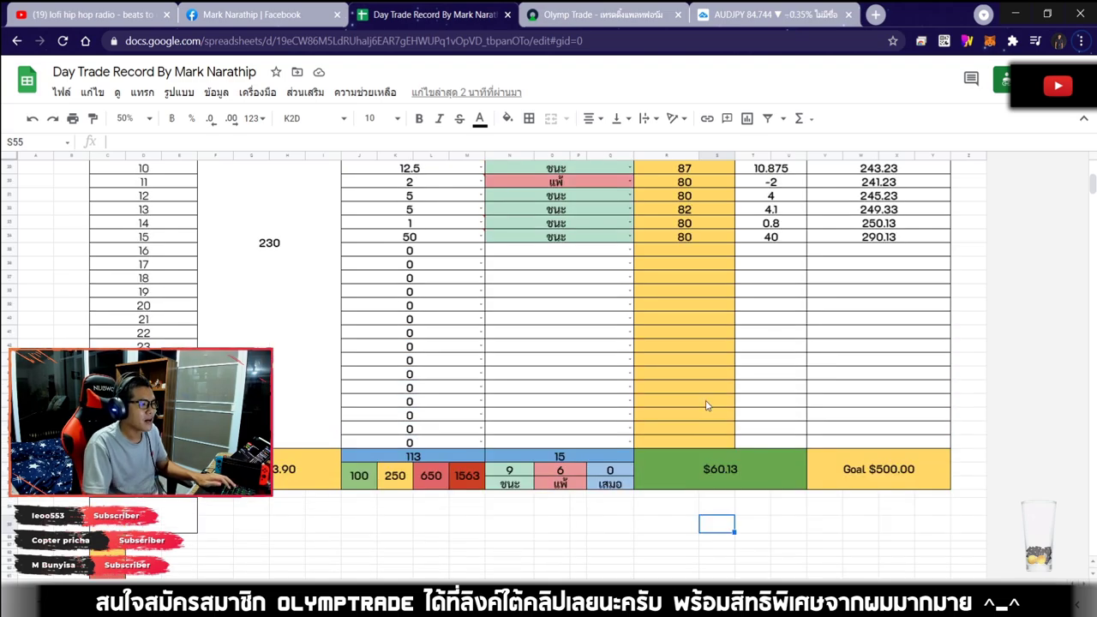
scroll(707, 395, down, 3)
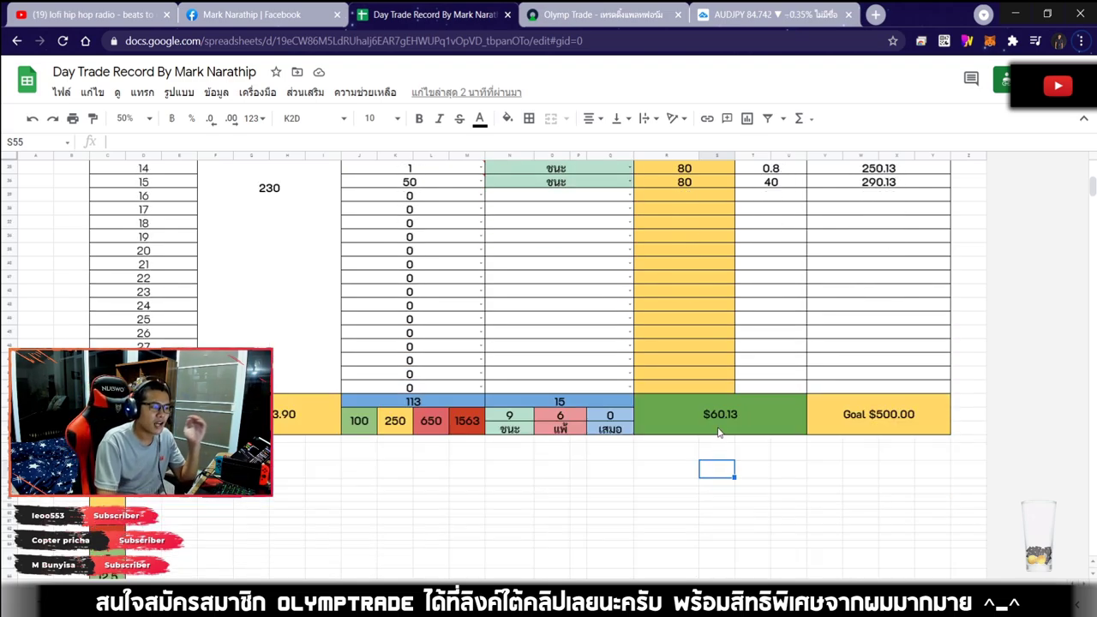
click(710, 369)
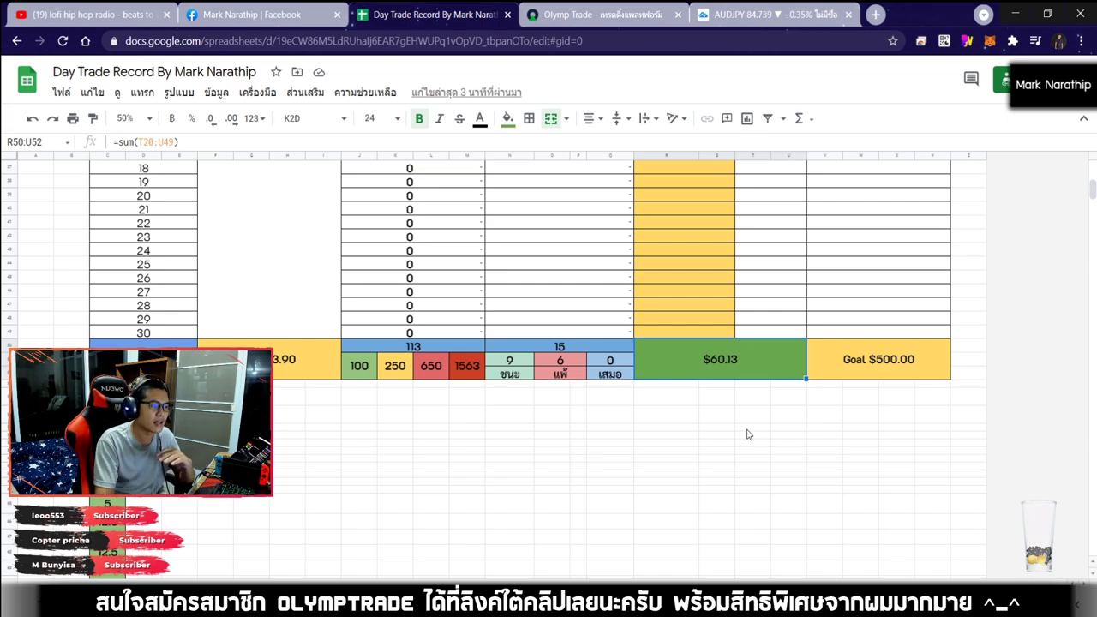
click(710, 397)
scroll(724, 418, down, 1)
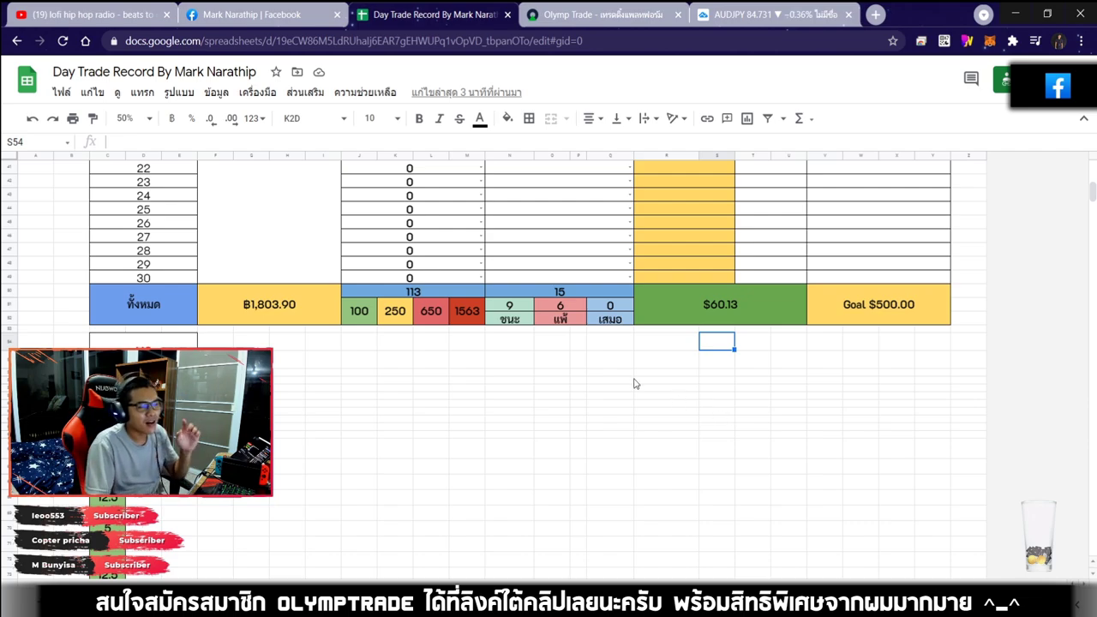
Step: Inspect the summary cells for the trade count, lost trades, dollar profit and baht equivalent
click(581, 296)
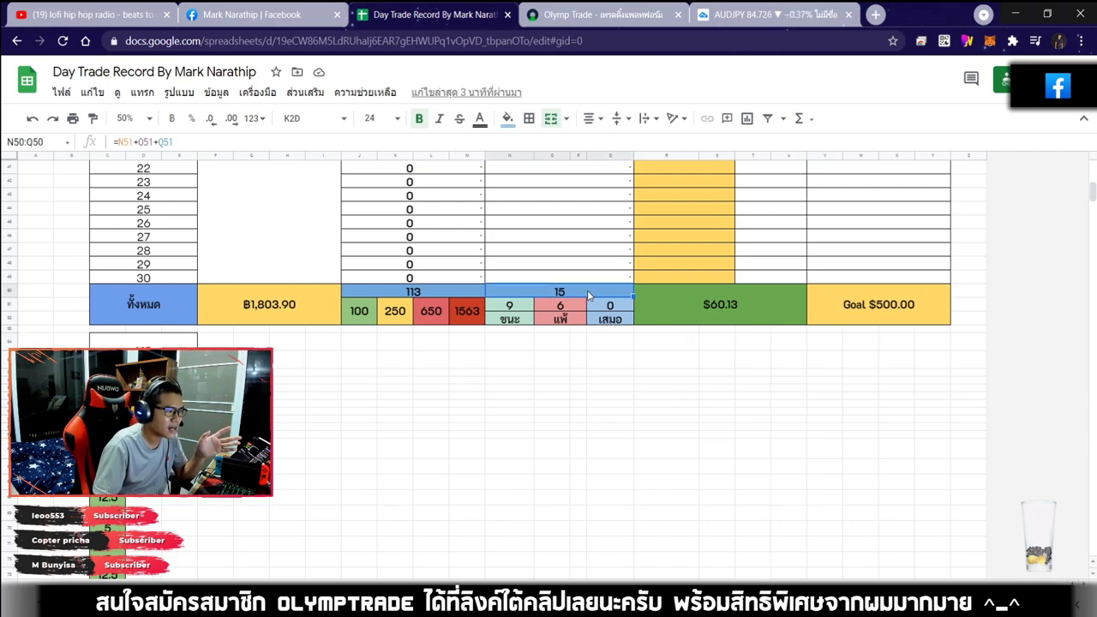
click(558, 311)
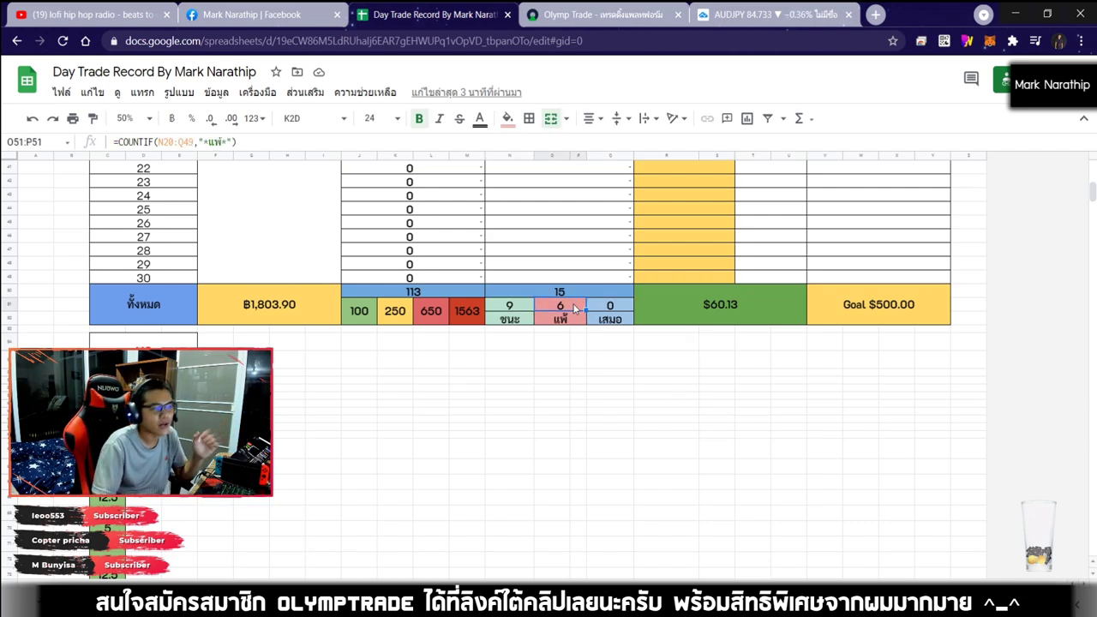
click(688, 307)
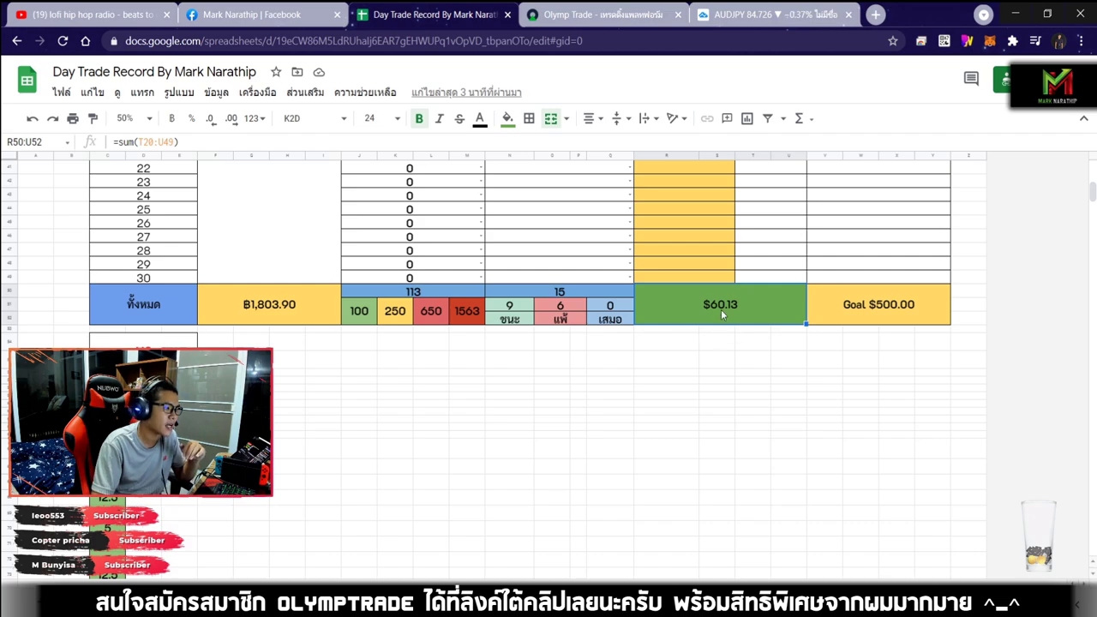
scroll(721, 309, down, 2)
scroll(708, 254, up, 2)
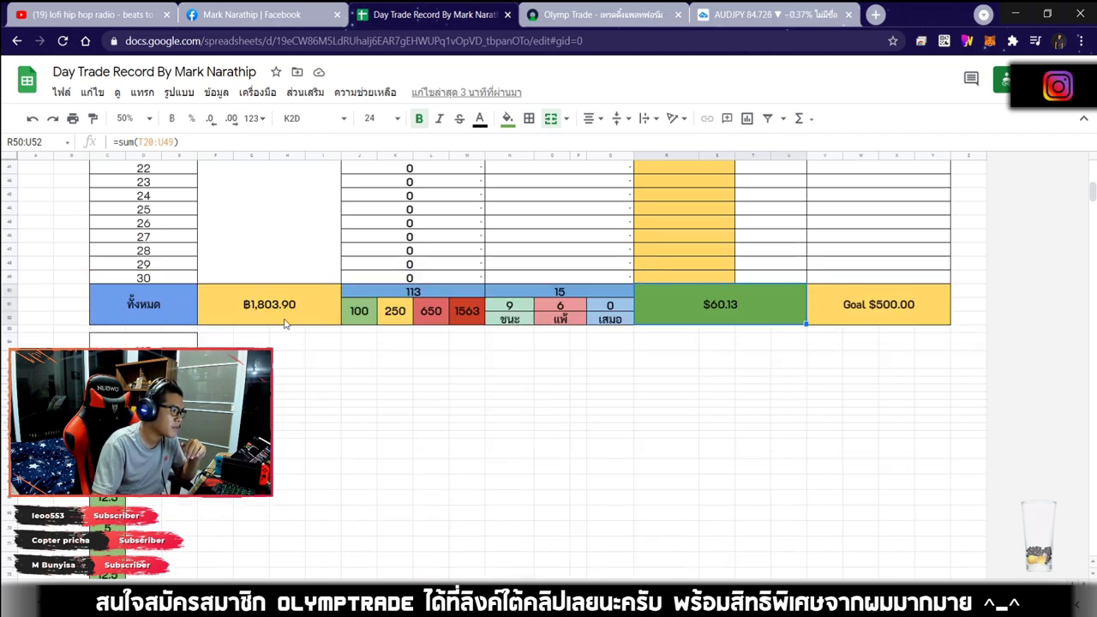
click(277, 319)
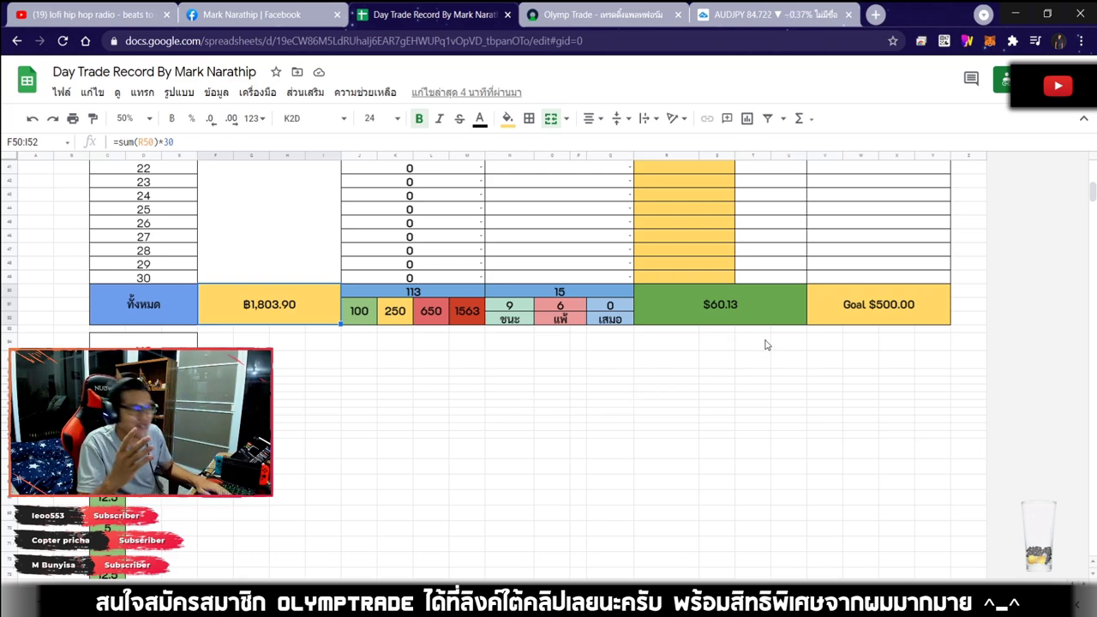
Step: Review the balance chart and full trade list at the start of the sheet, and return to the totals
scroll(731, 365, up, 5)
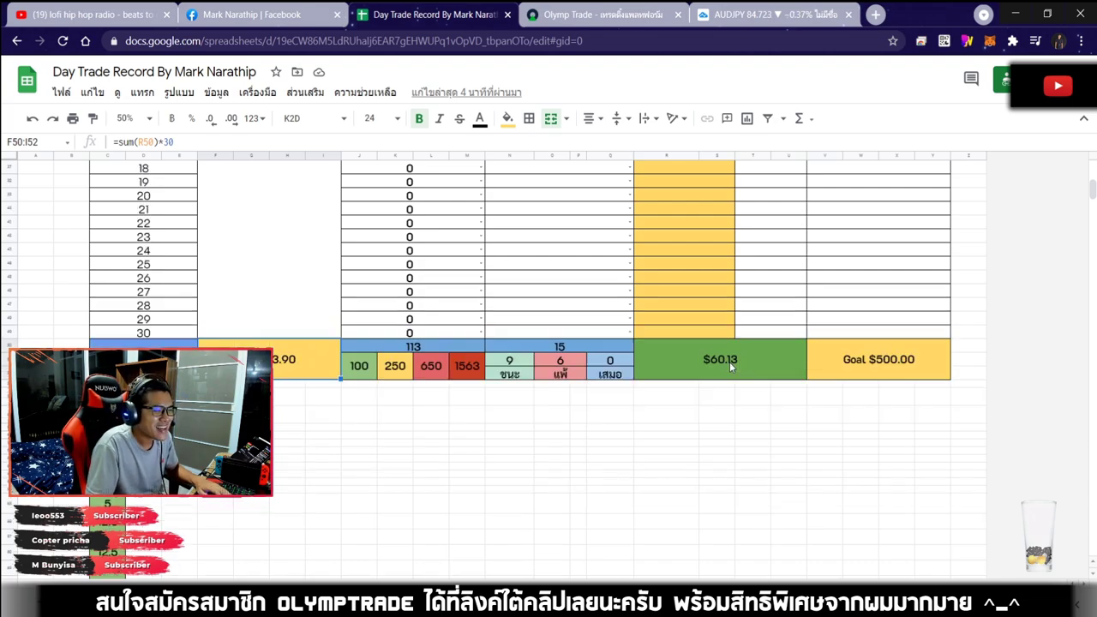
scroll(731, 367, up, 3)
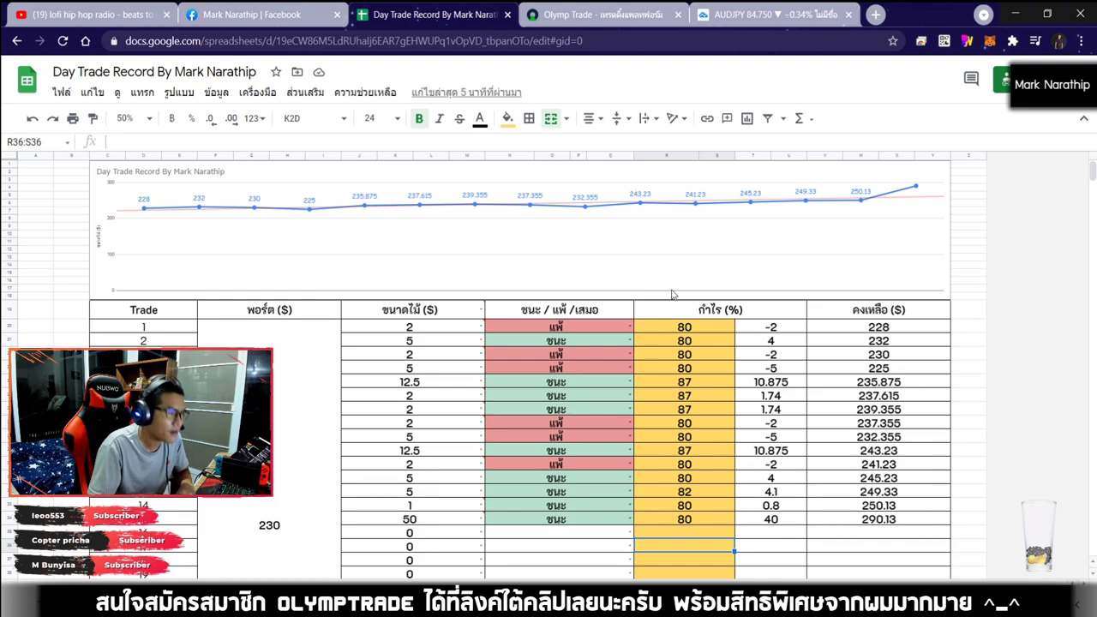
scroll(674, 297, down, 5)
click(696, 367)
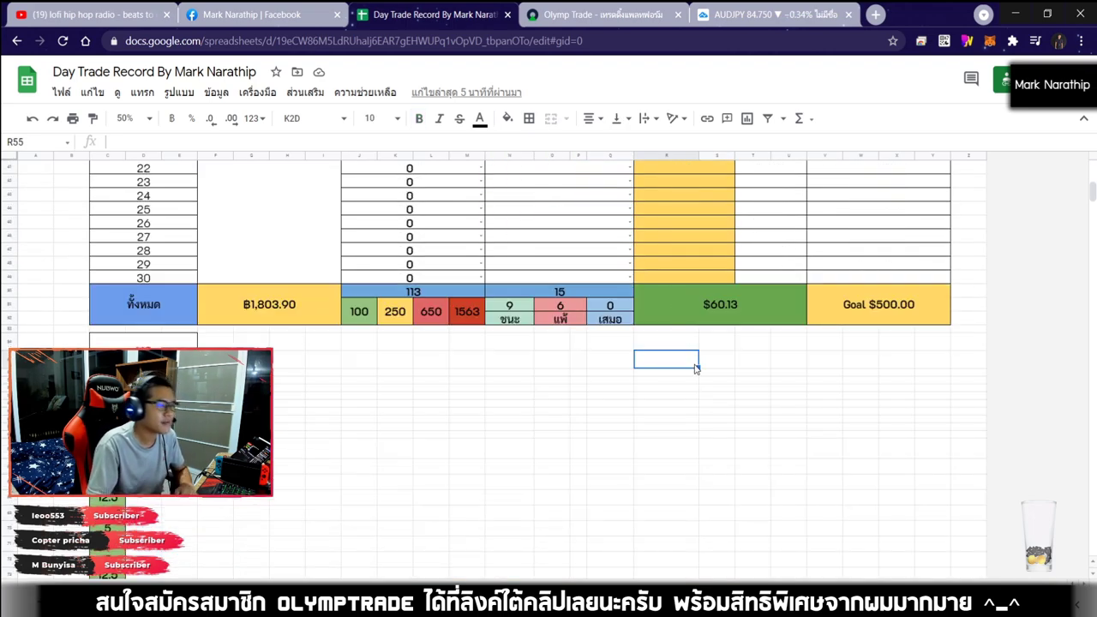